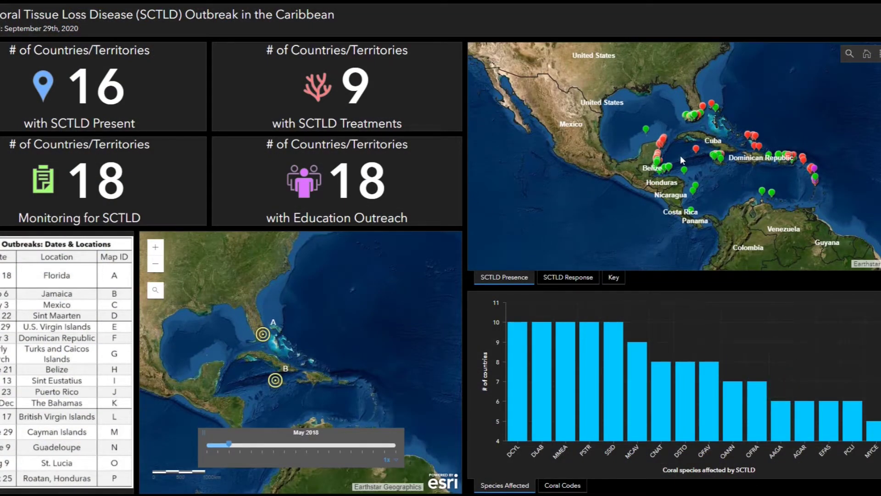
Step: Zoom toward the Yucatan, open a Mexico survey point's record, and scroll down to its reef photo
scroll(680, 155, up, 2)
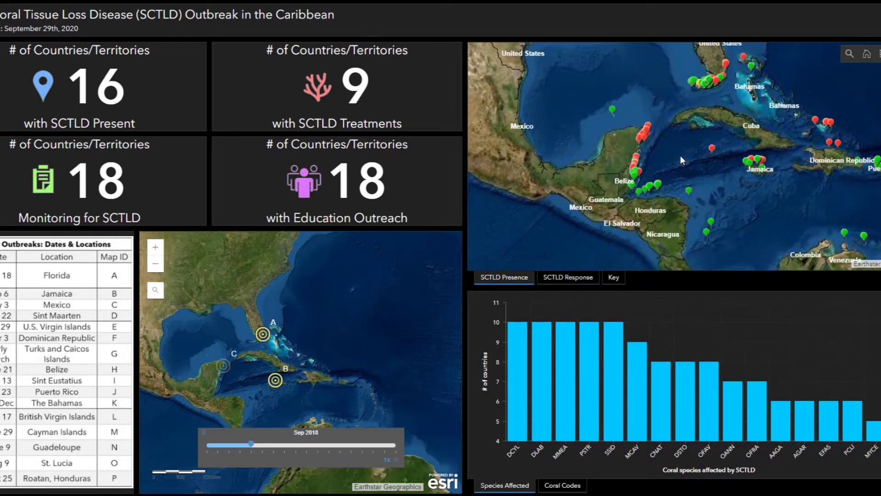
scroll(680, 155, up, 2)
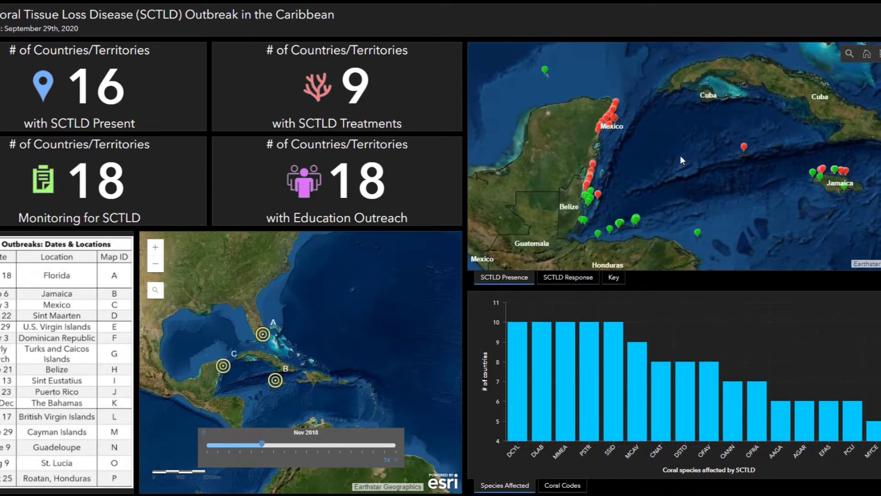
click(614, 120)
scroll(586, 155, down, 1)
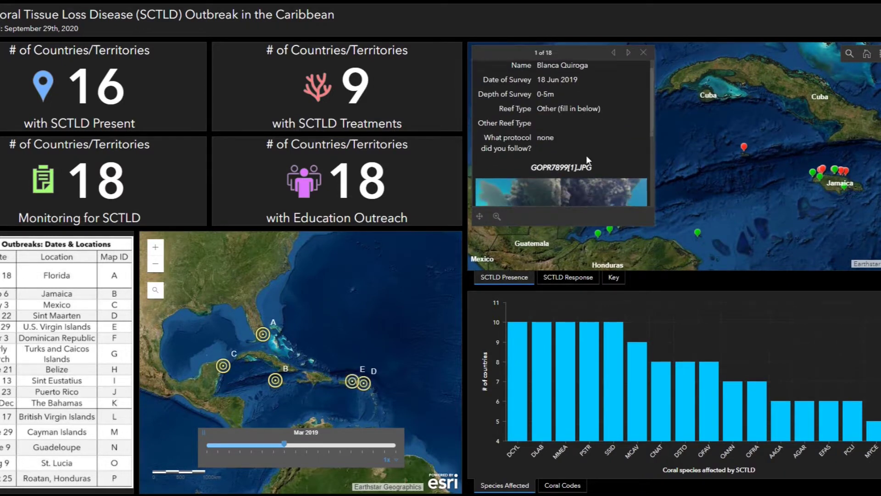
scroll(586, 156, down, 1)
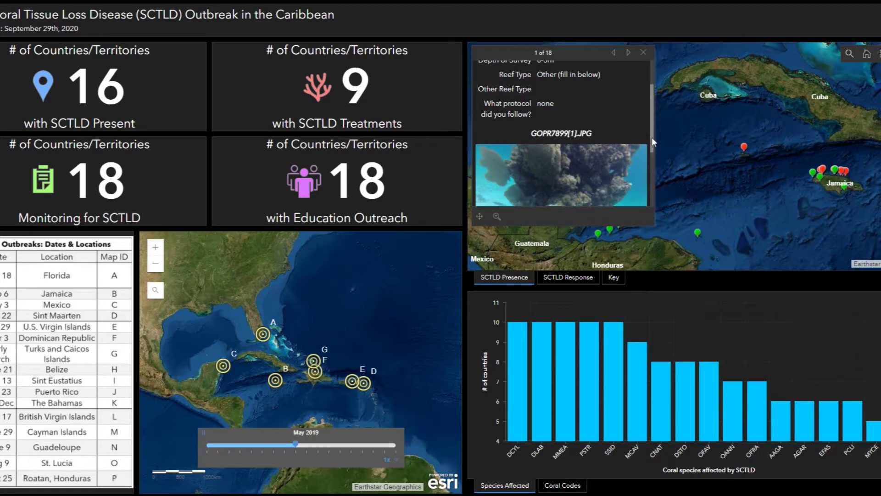
drag(651, 137, 651, 176)
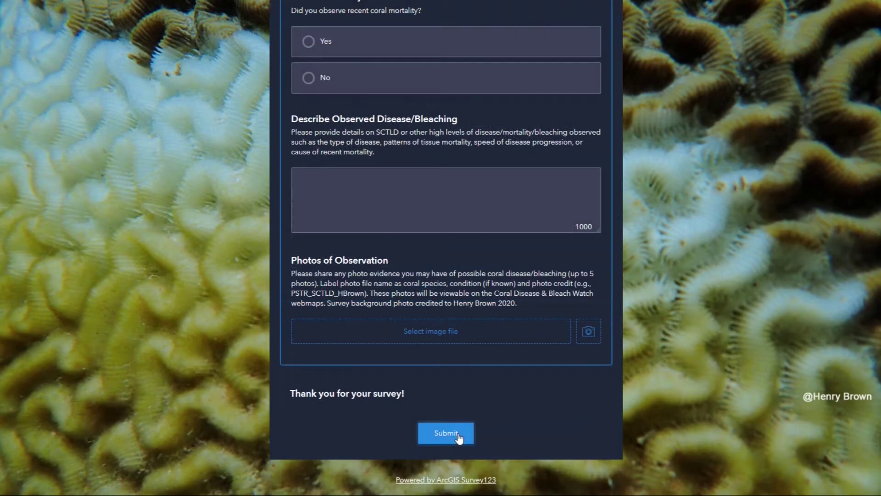
Step: Try submitting to reveal required fields, then enter the surveyor's name and e-mail address
click(458, 434)
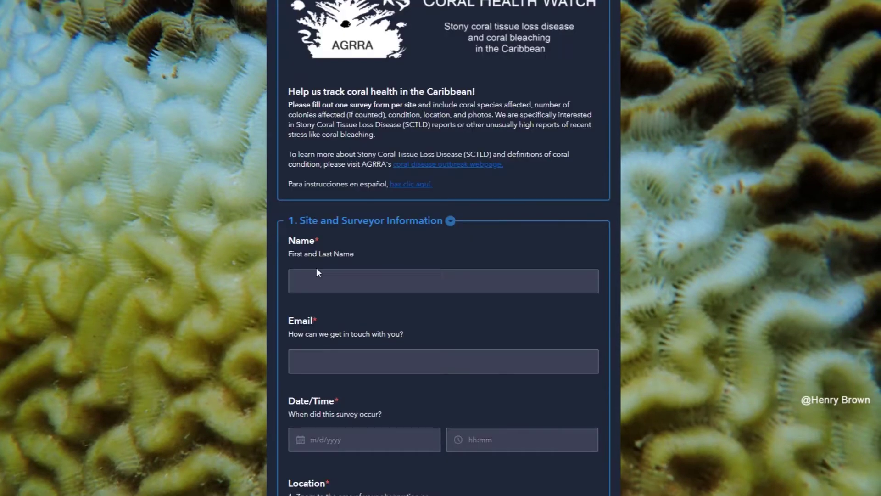
click(314, 279)
text(Jane Doe)
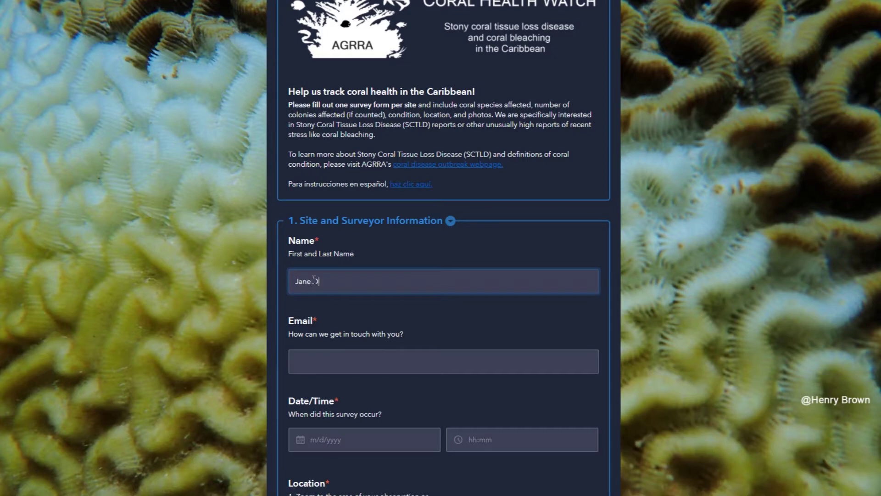
key(Tab)
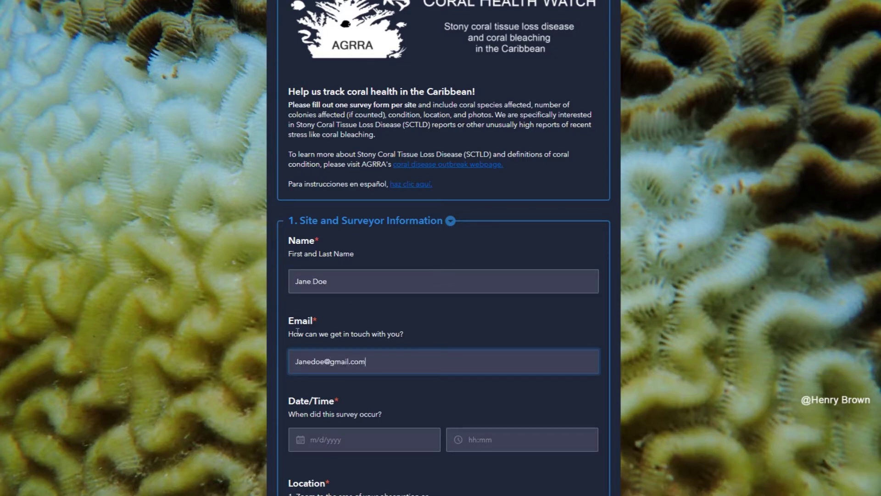
Step: Set the survey date to 11/2/2020 and adjust the hour to an afternoon time
click(327, 437)
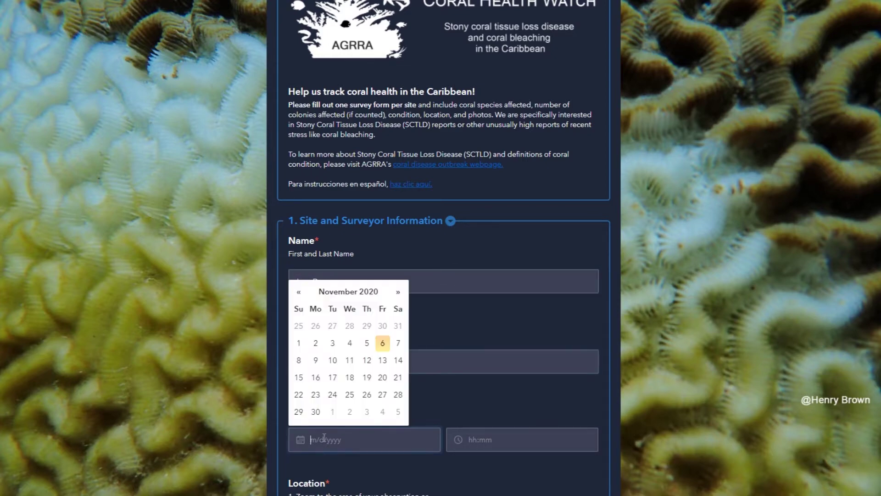
click(316, 346)
click(464, 443)
click(464, 410)
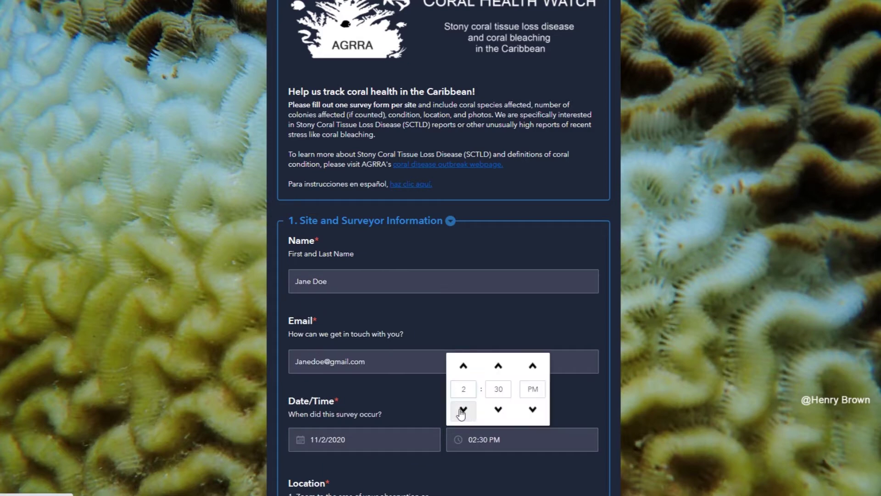
click(464, 410)
click(645, 428)
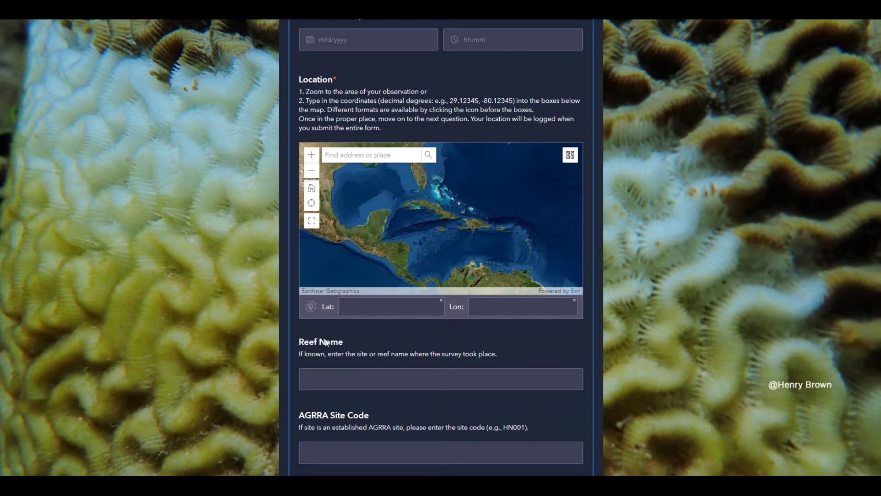
Step: Cycle the coordinate format through DMS, MGRS and UTM, then return to Decimal Degrees
click(310, 307)
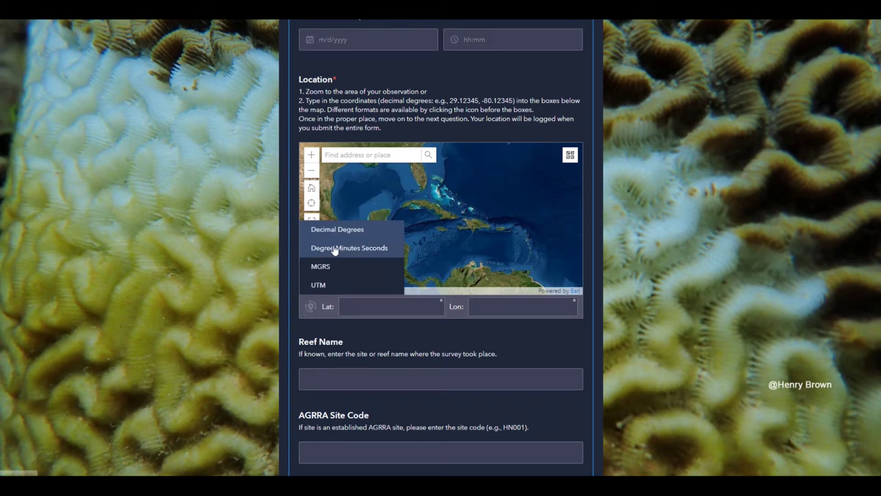
click(338, 248)
click(310, 306)
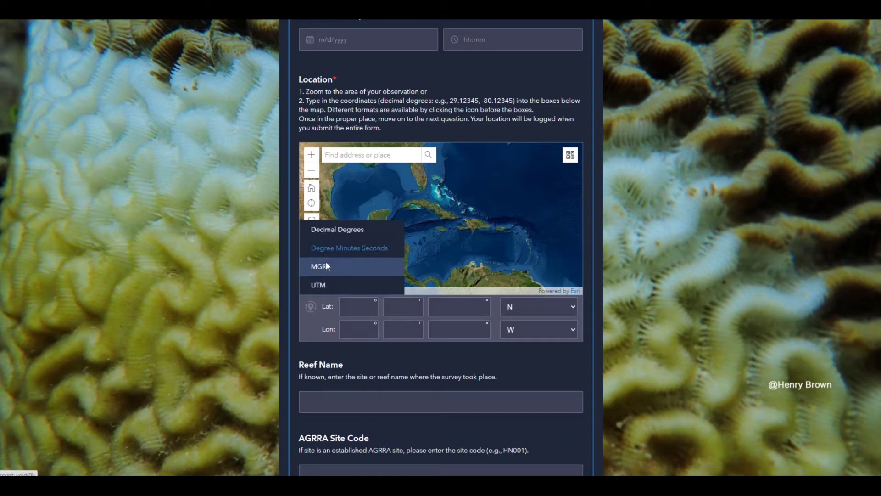
click(322, 264)
click(311, 306)
click(317, 282)
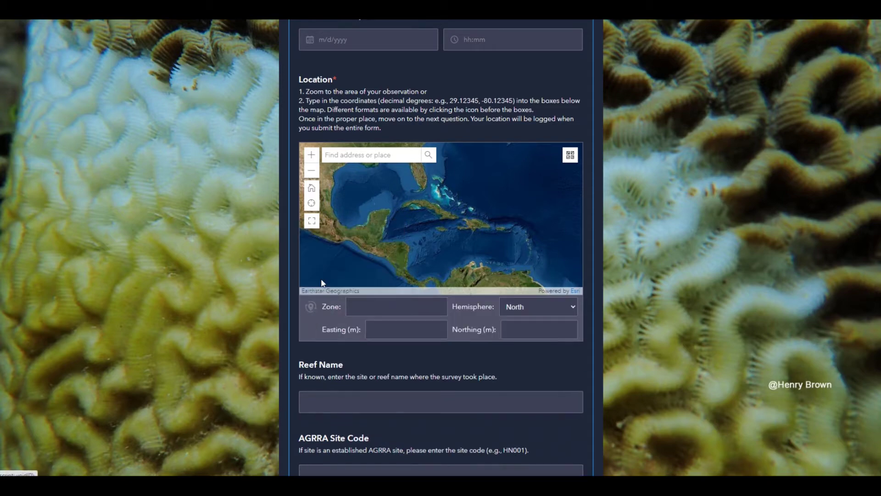
click(312, 305)
click(312, 305)
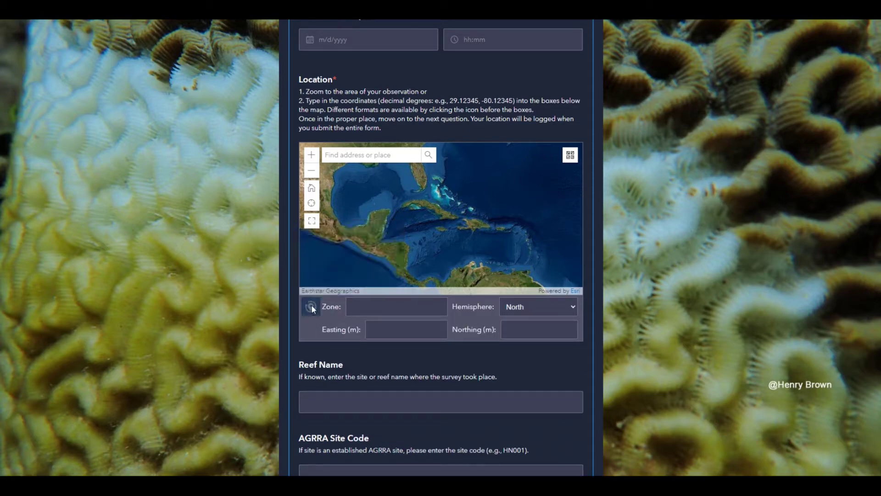
click(311, 307)
click(330, 227)
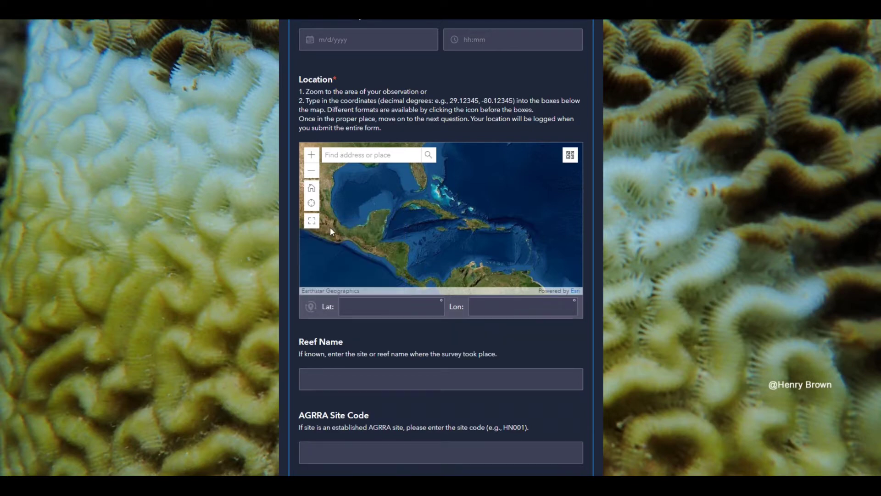
Step: Pin the location on the Belize reef at 17.27454, -87.81454 and start typing Reef Name 'Calabash'
click(311, 222)
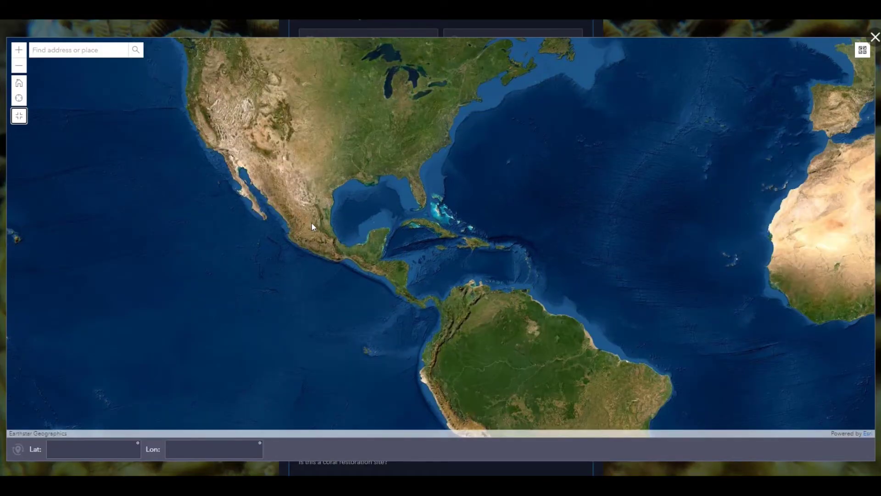
click(18, 49)
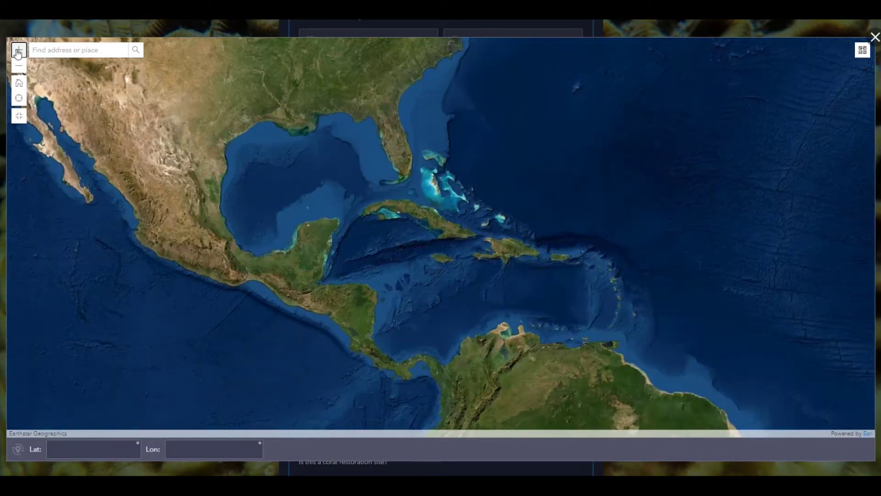
click(19, 66)
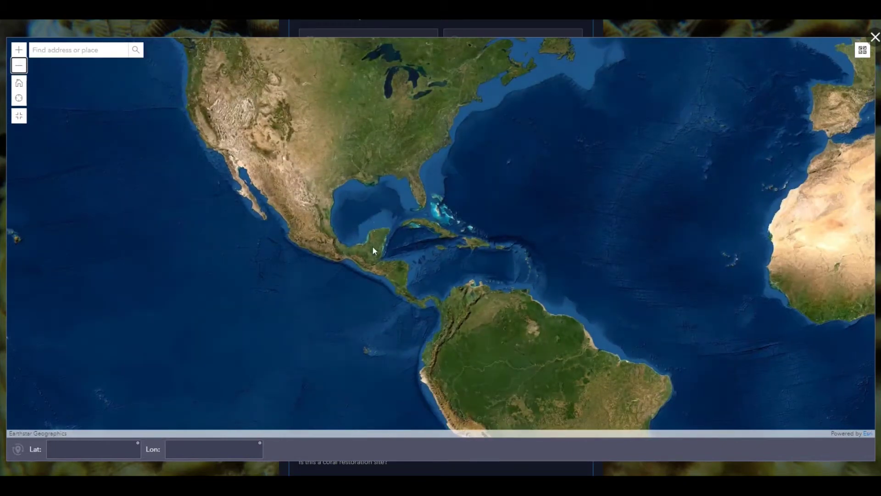
scroll(380, 256, up, 4)
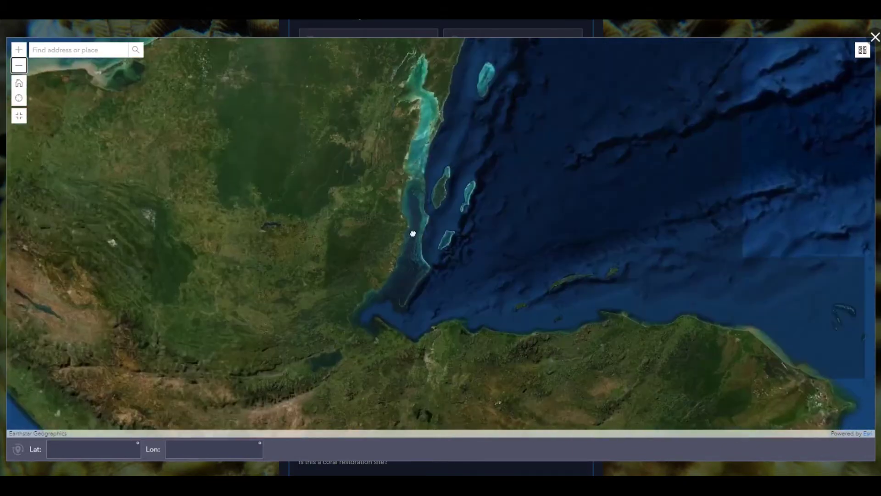
scroll(439, 207, up, 5)
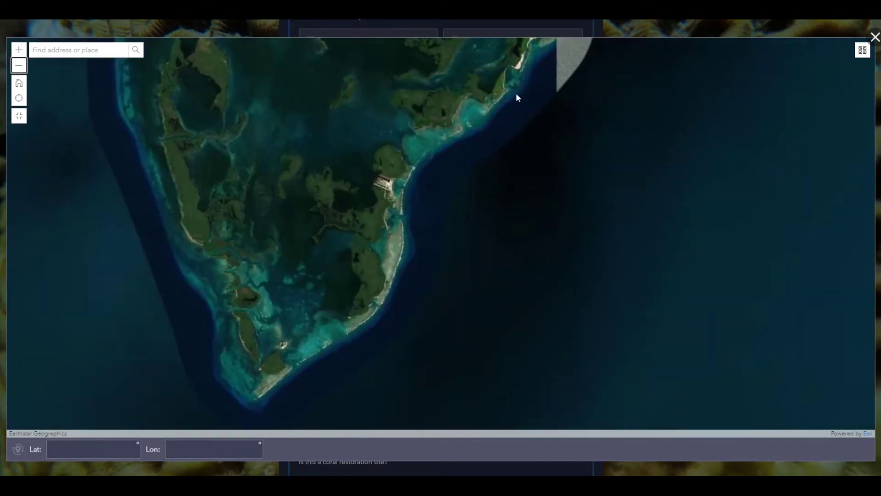
click(523, 64)
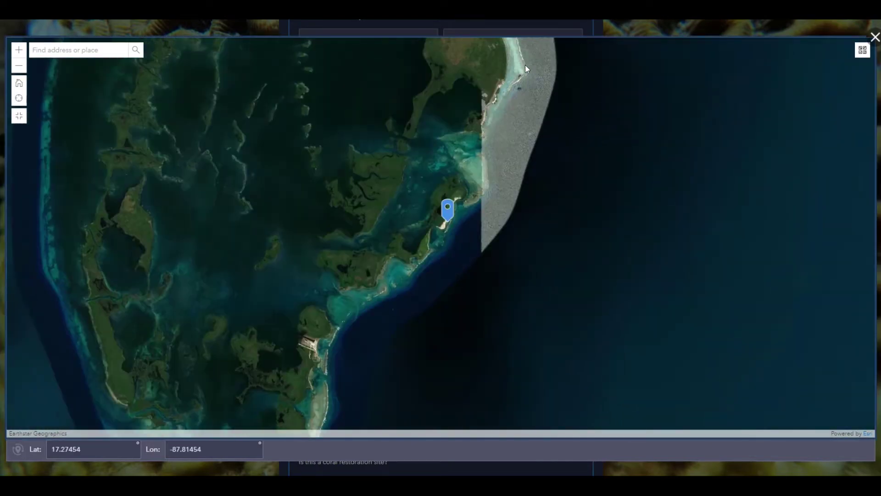
text(Calaba)
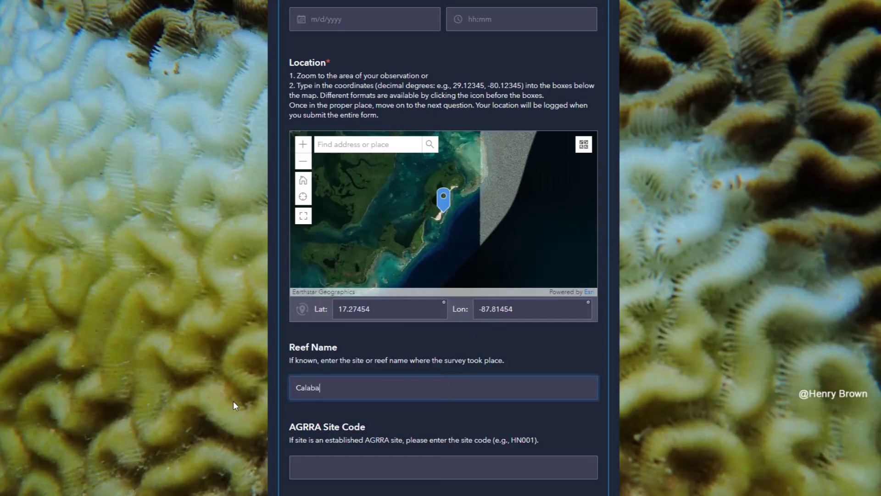
text(sh)
Step: Enter AGRRA Site Code BZ1234 and mark the site within MPA 'Turneffe Atoll Marne Reserve'
click(302, 463)
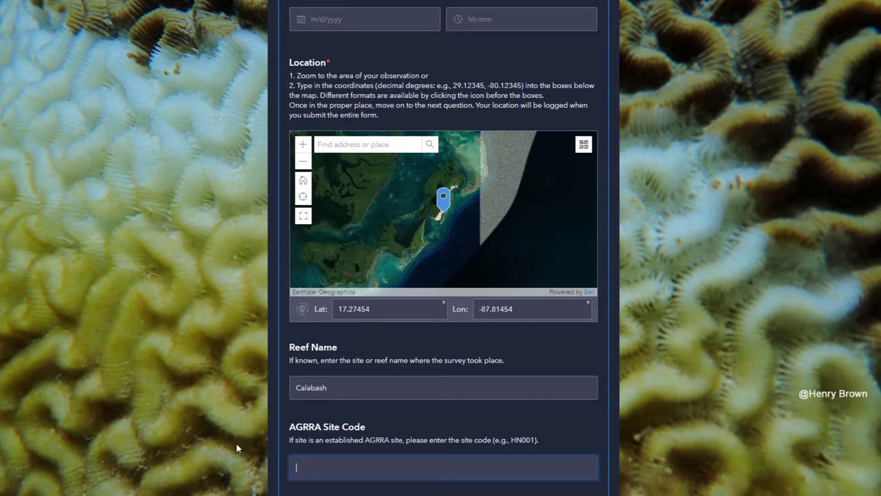
text(BZ1234)
click(230, 369)
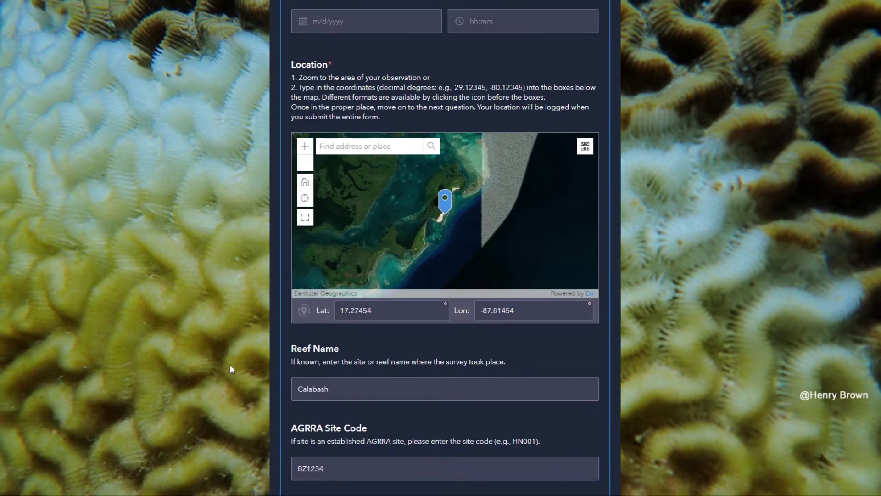
scroll(223, 331, down, 6)
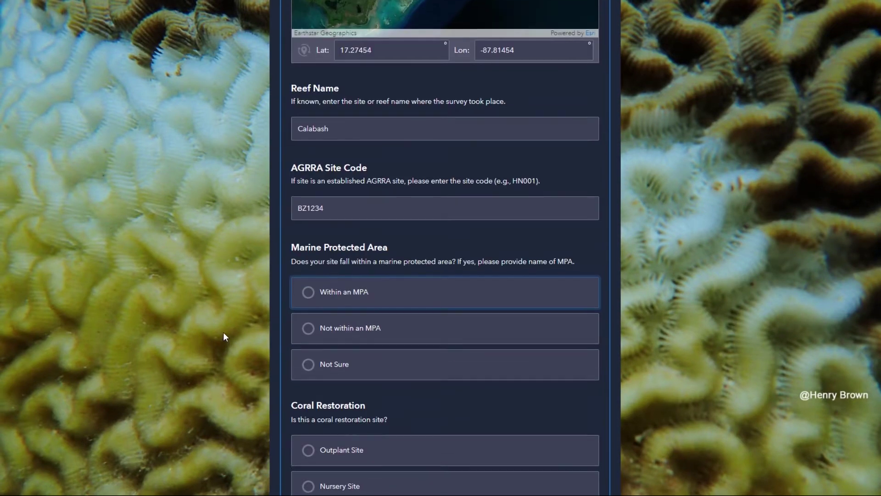
scroll(224, 333, down, 1)
click(306, 251)
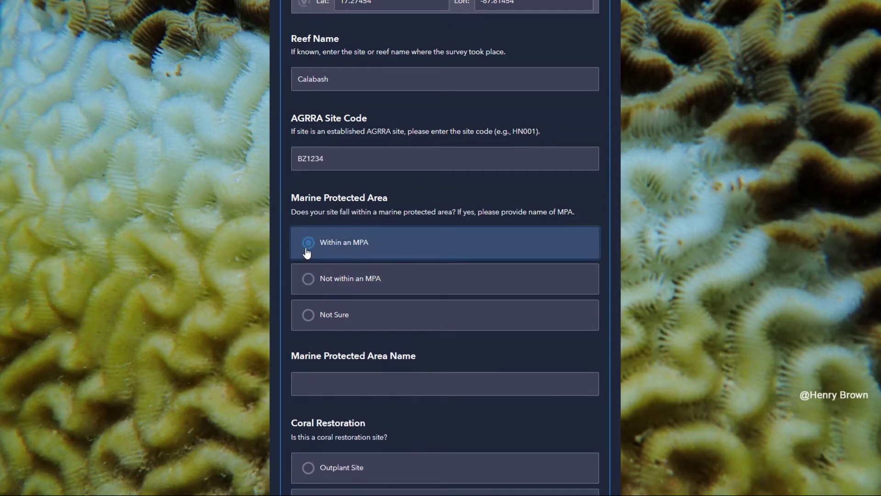
click(316, 383)
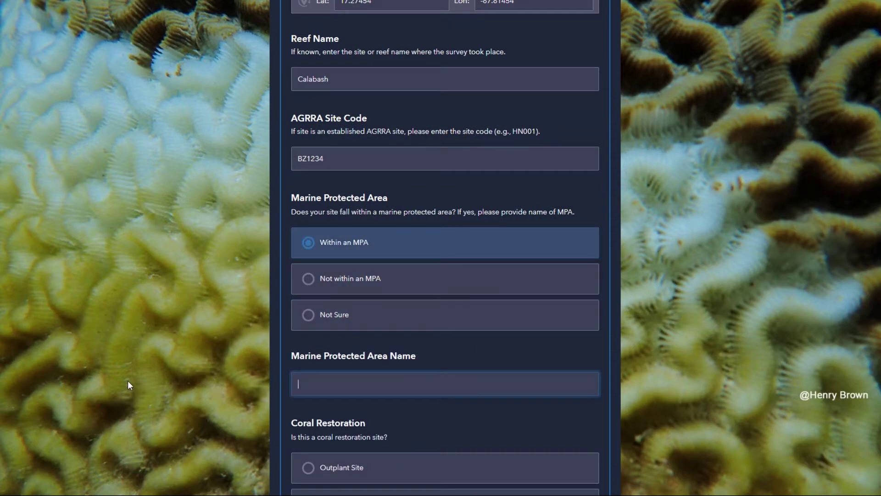
text(Turneffe Atoll Marne Reserve)
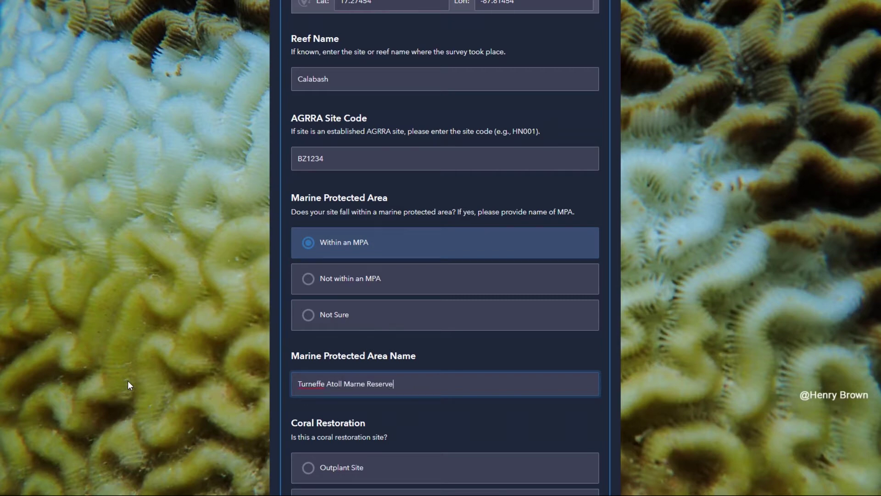
Step: Mark the site as Not a Restoration Site and set Reef Type to Patch Reef
scroll(232, 411, down, 3)
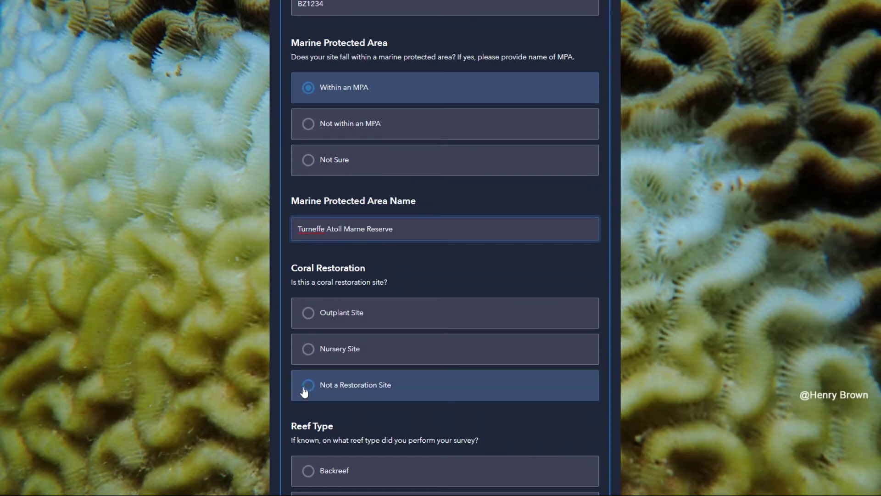
click(305, 388)
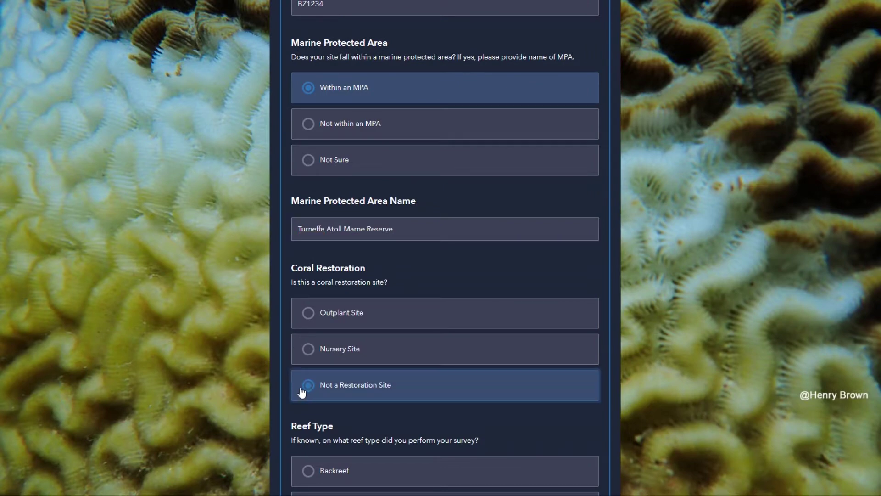
scroll(175, 399, down, 1)
scroll(176, 403, down, 3)
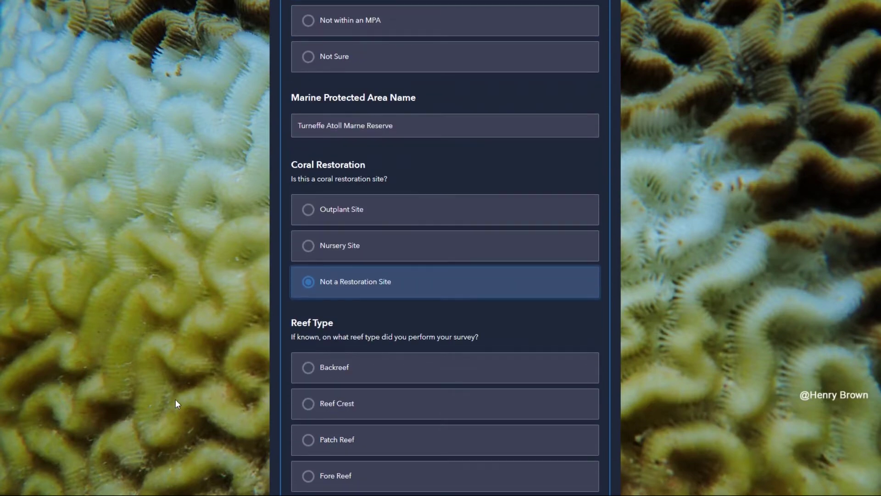
scroll(175, 399, down, 1)
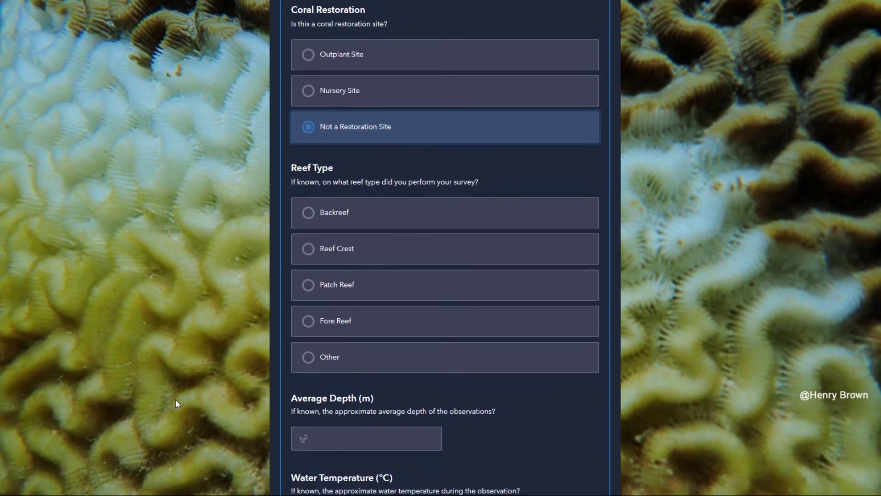
click(303, 362)
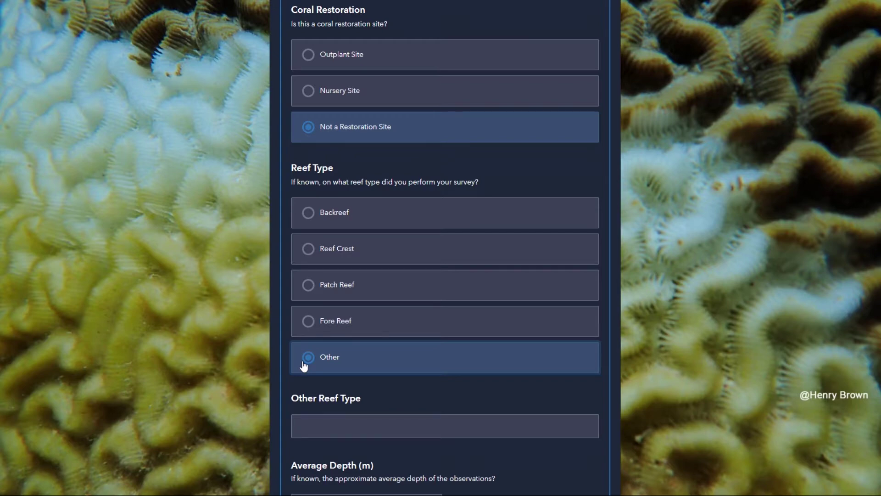
click(306, 288)
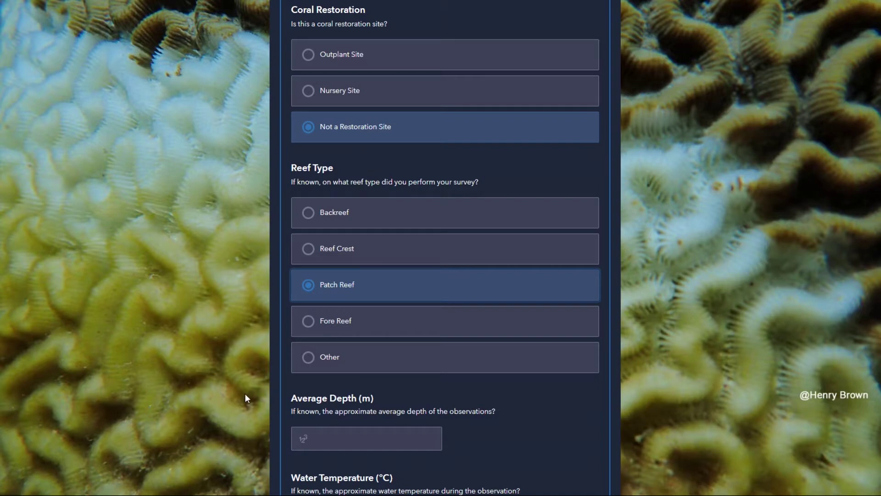
scroll(245, 393, down, 3)
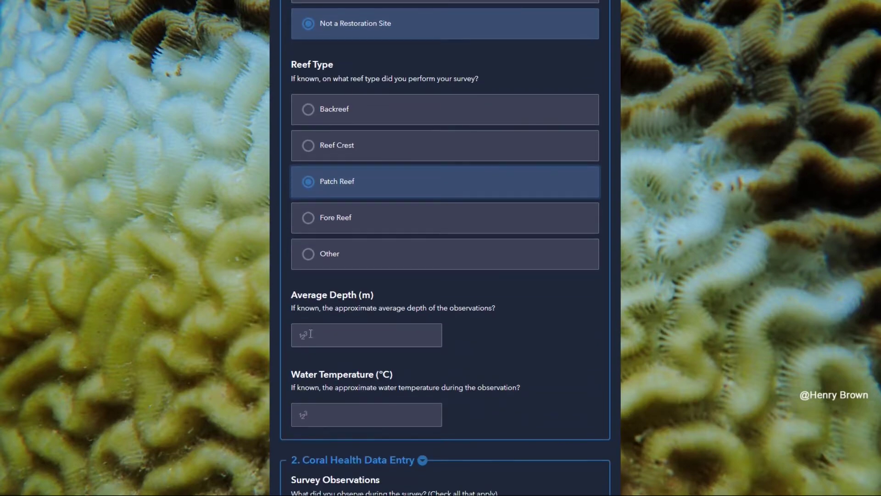
Step: Enter an Average Depth of 3 m and a Water Temperature of 27 °C
click(314, 334)
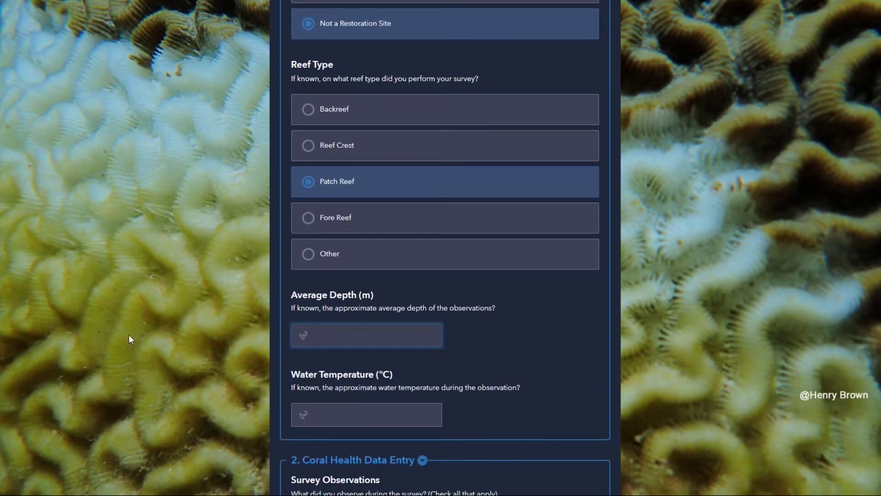
text(3)
click(326, 413)
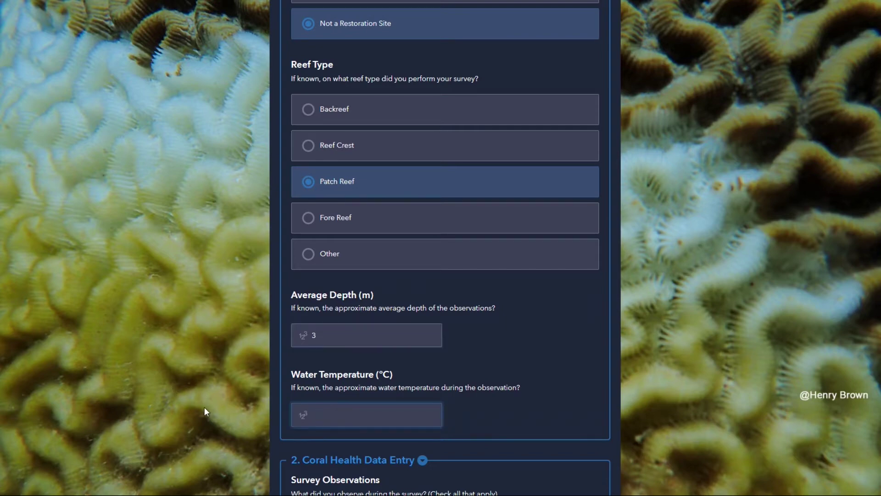
text(2)
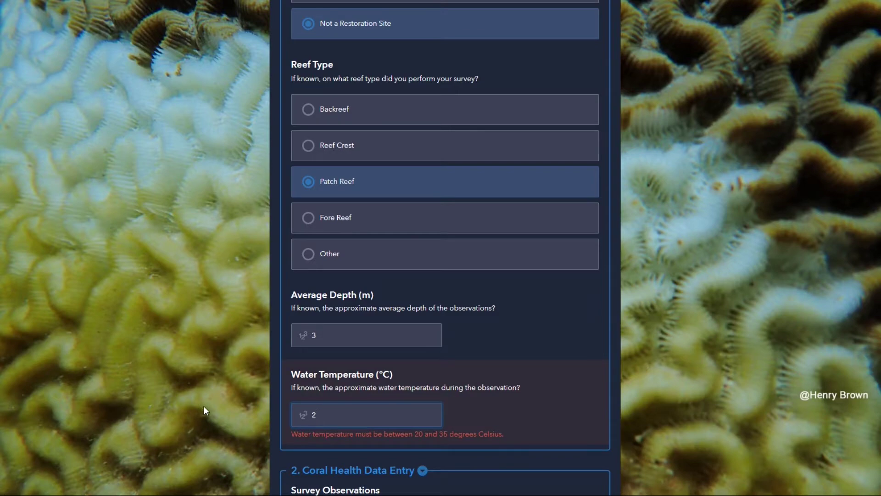
text(7)
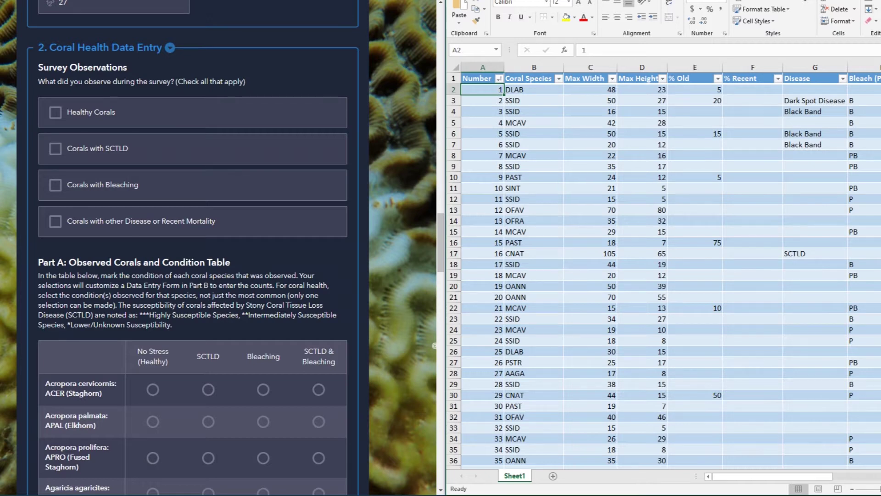
Step: Review the coral records in Excel rows 14, 17 and 7
click(449, 221)
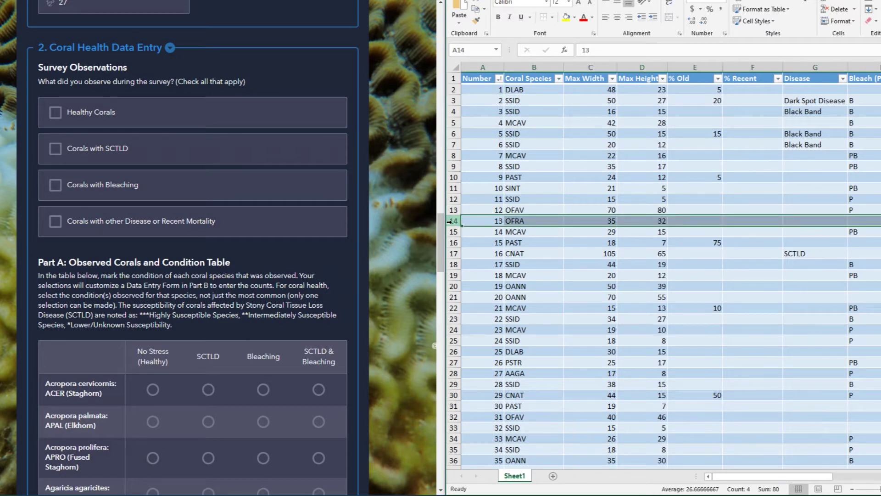
click(452, 254)
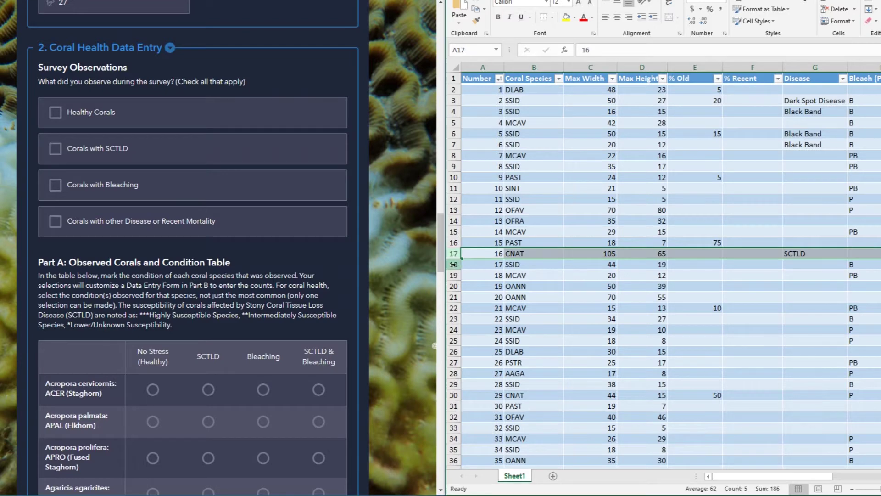
click(451, 144)
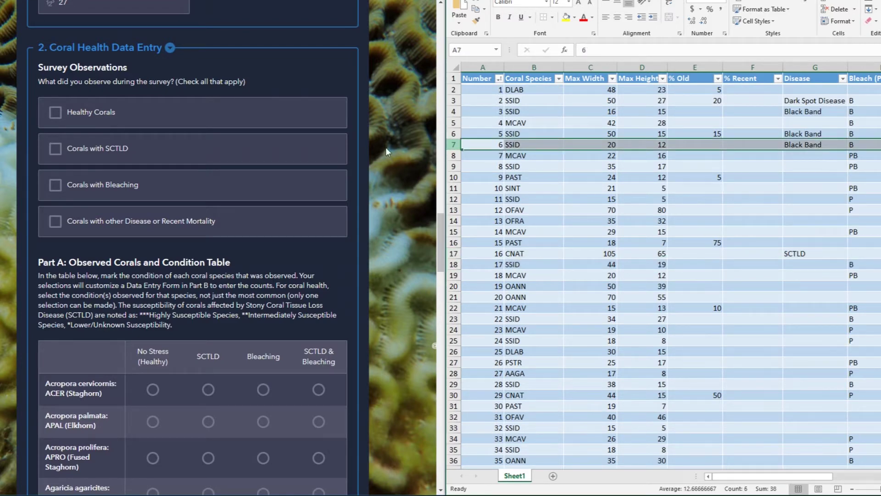
Step: Tick healthy corals, SCTLD, bleaching, and other disease or recent mortality under Survey Observations
click(95, 114)
click(98, 148)
click(105, 185)
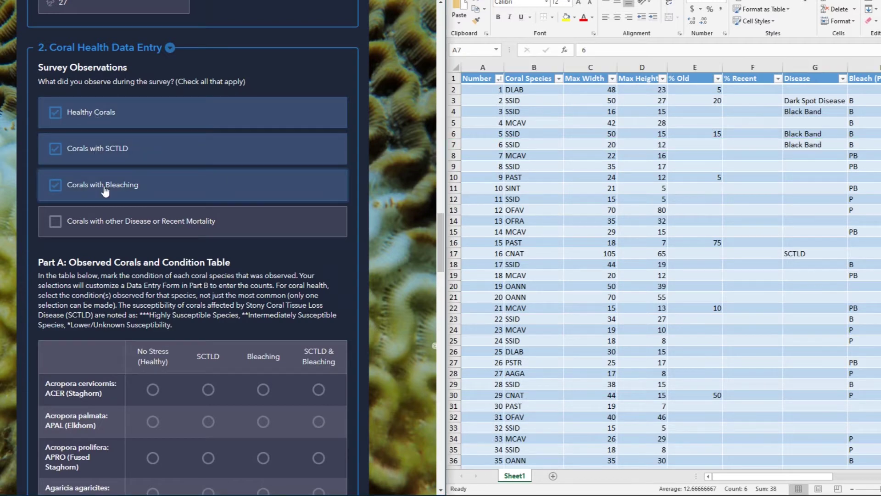
click(112, 221)
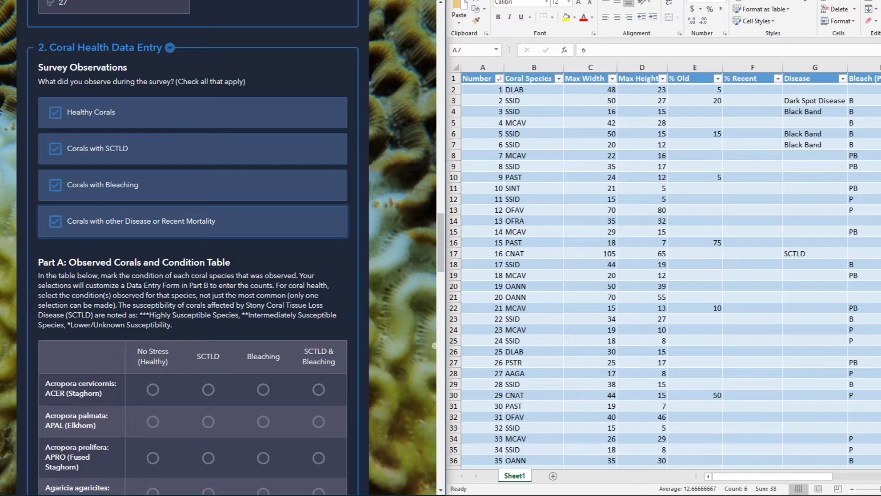
scroll(193, 248, down, 5)
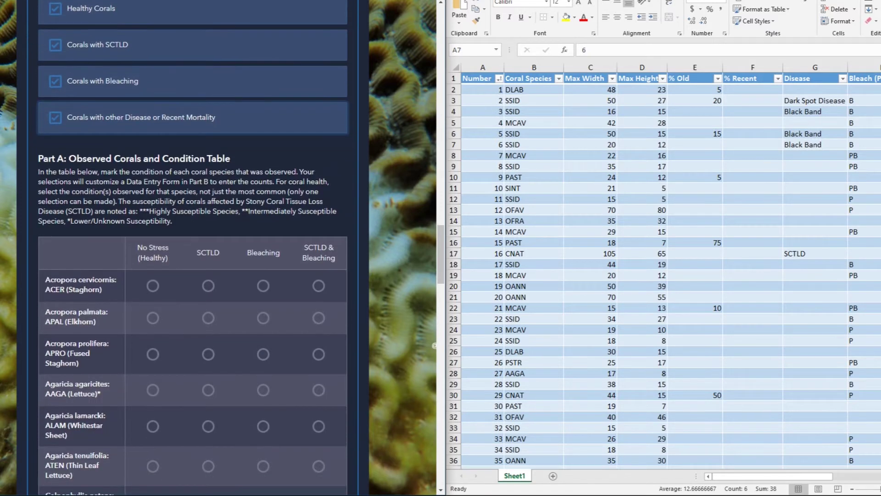
scroll(193, 248, down, 2)
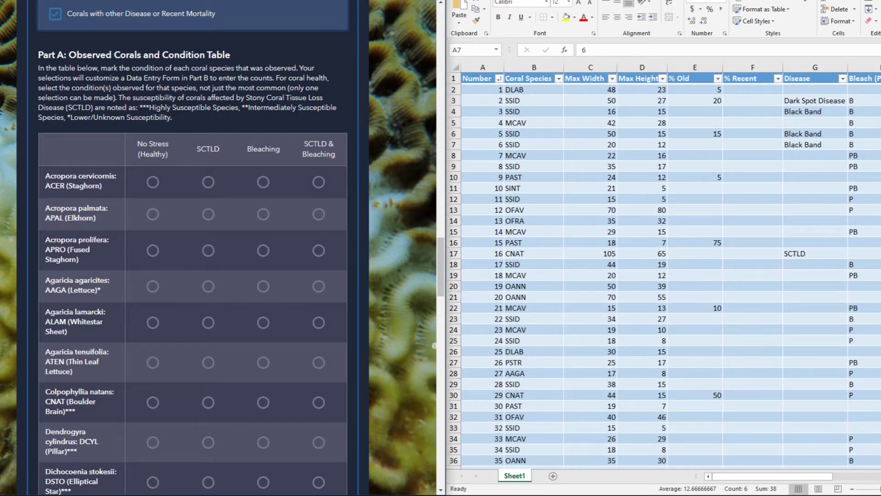
click(477, 78)
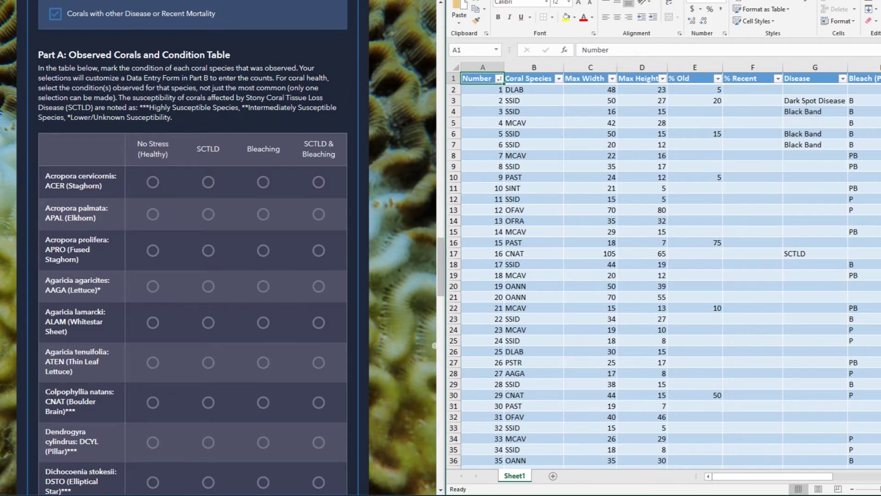
Step: Sort the table A to Z by Coral Species and hide the Max Width and Max Height columns
click(558, 78)
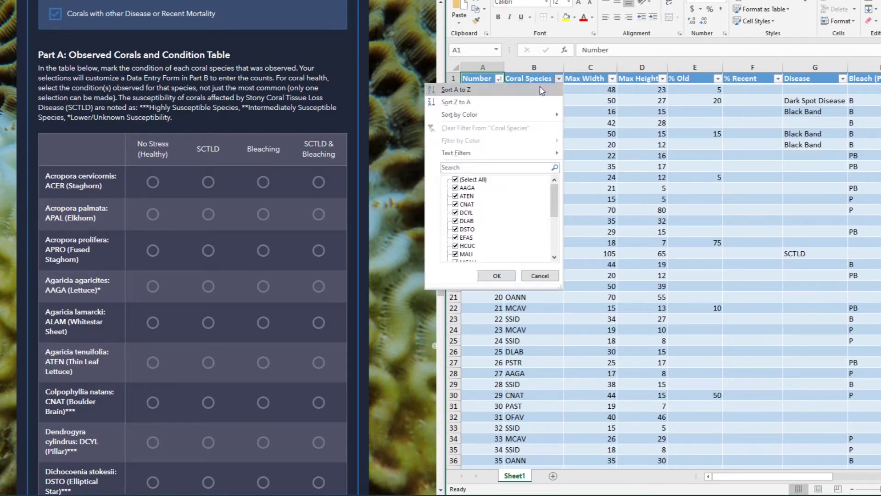
click(540, 88)
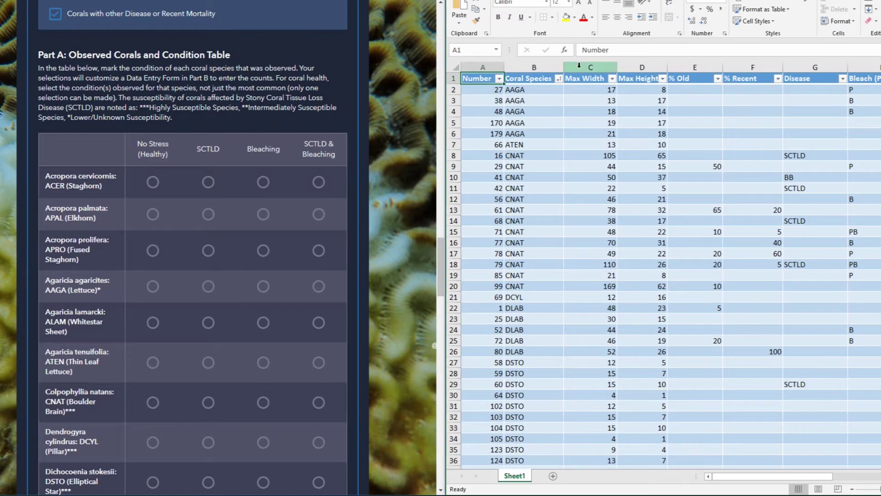
click(578, 66)
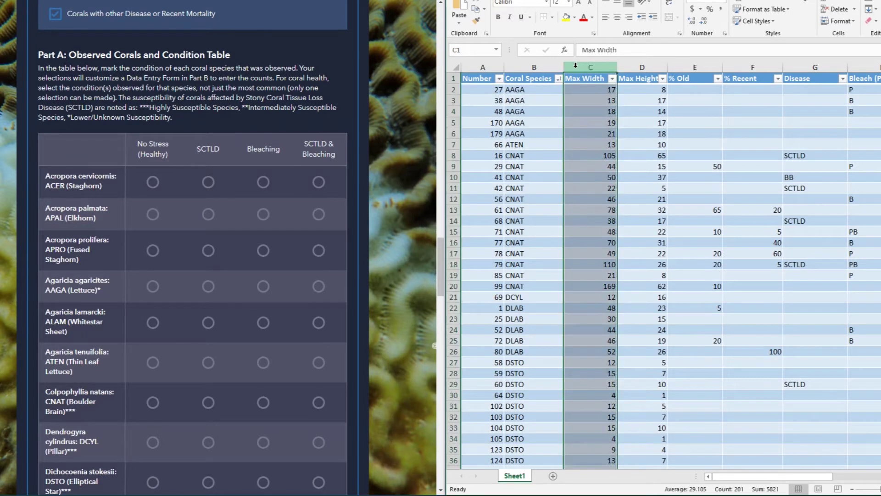
right_click(577, 65)
click(606, 203)
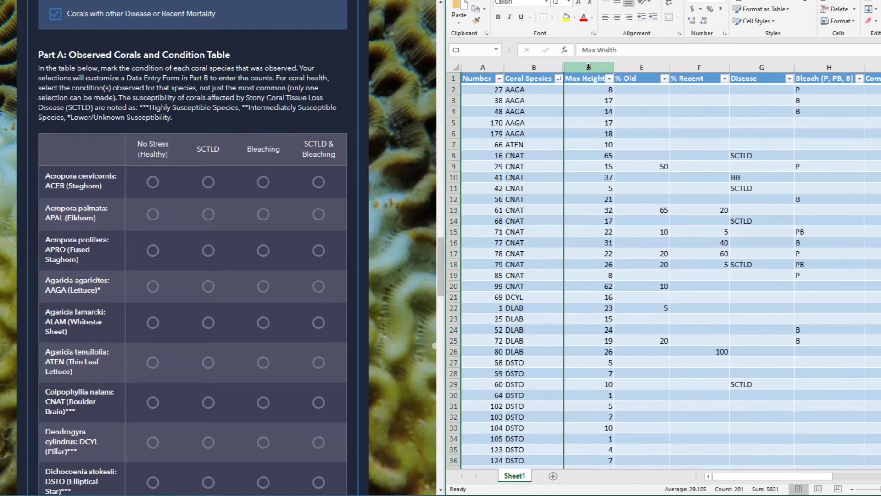
click(589, 67)
right_click(589, 66)
click(605, 200)
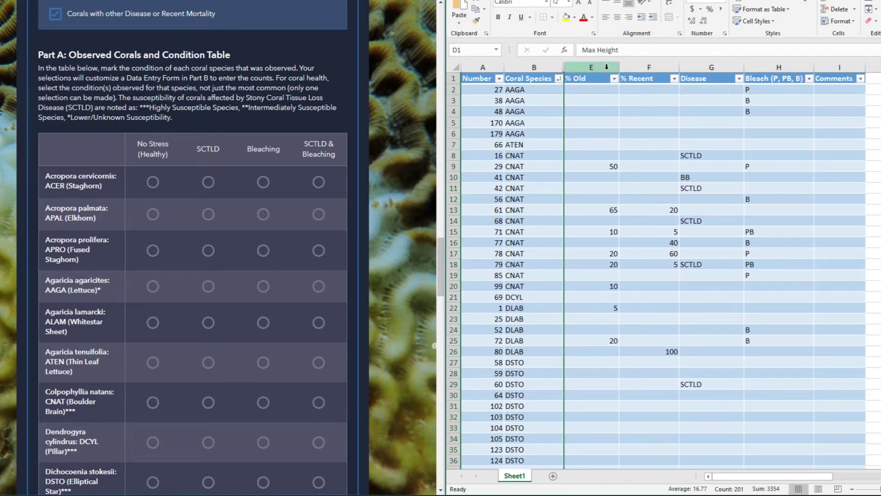
Step: Hide the % Old and % Recent columns, then select the ATEN record in row 7
click(596, 67)
right_click(602, 68)
click(605, 201)
click(594, 68)
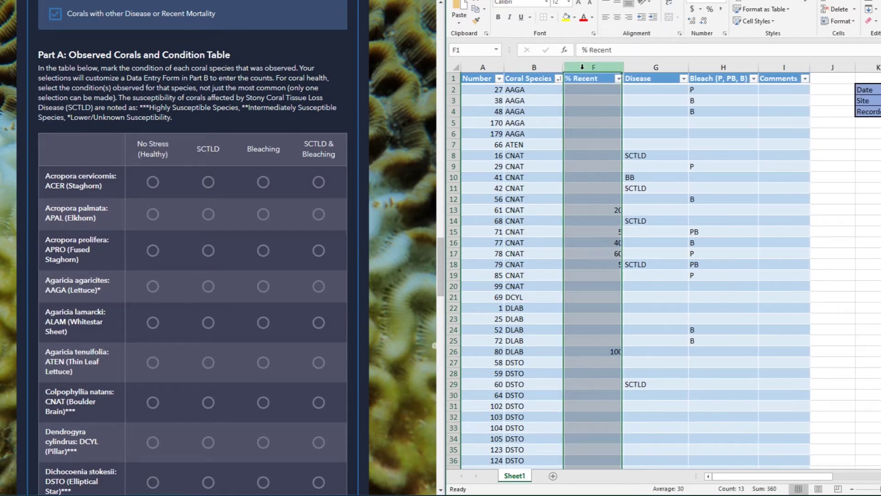
right_click(593, 68)
click(608, 202)
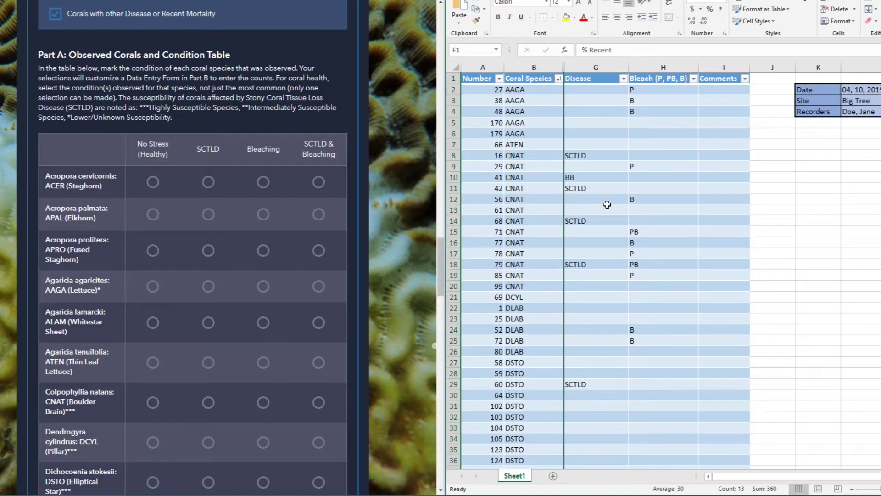
click(453, 144)
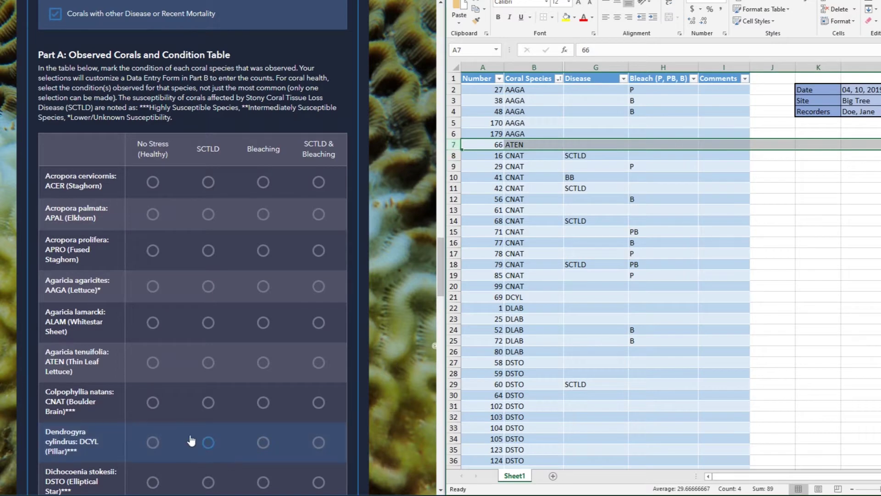
Step: Mark ATEN No Stress, DSTO SCTLD, DLAB Bleaching, and CNAT SCTLD & Bleaching in Part A
click(153, 367)
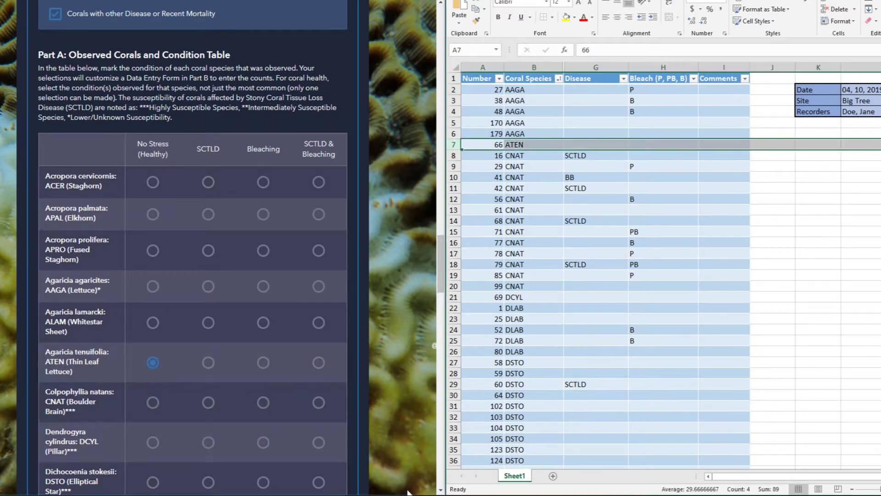
click(453, 362)
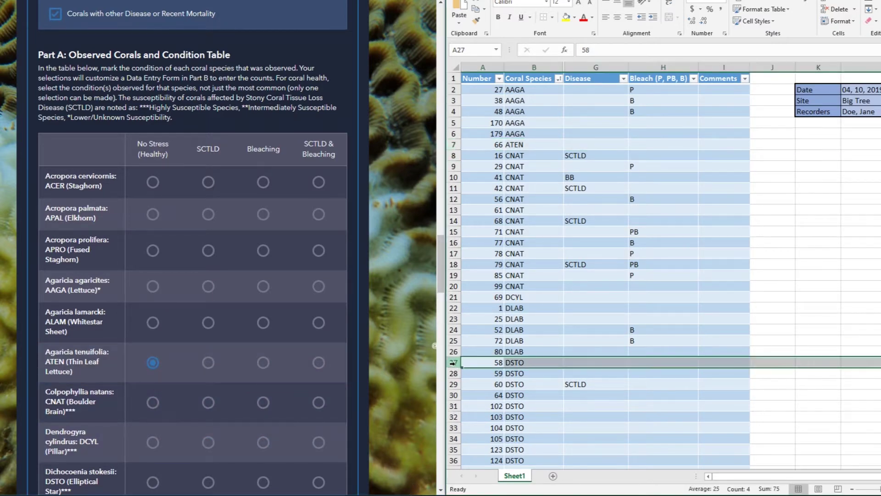
drag(453, 362, 457, 469)
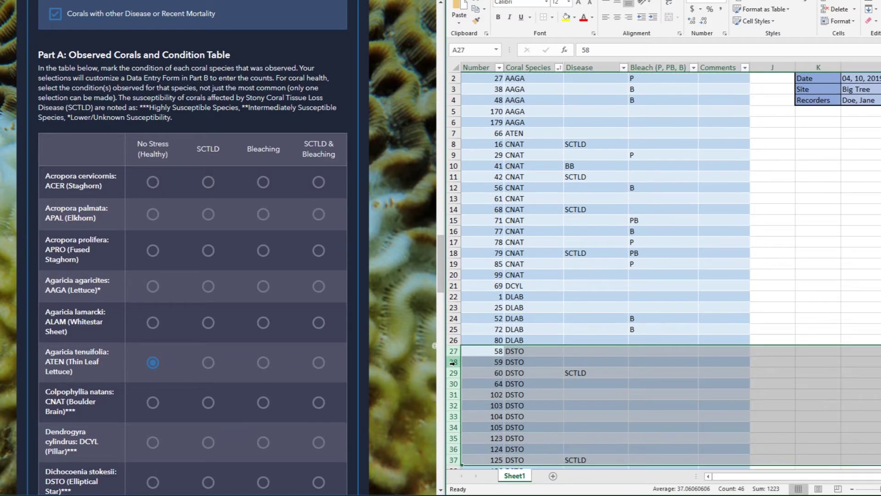
click(209, 483)
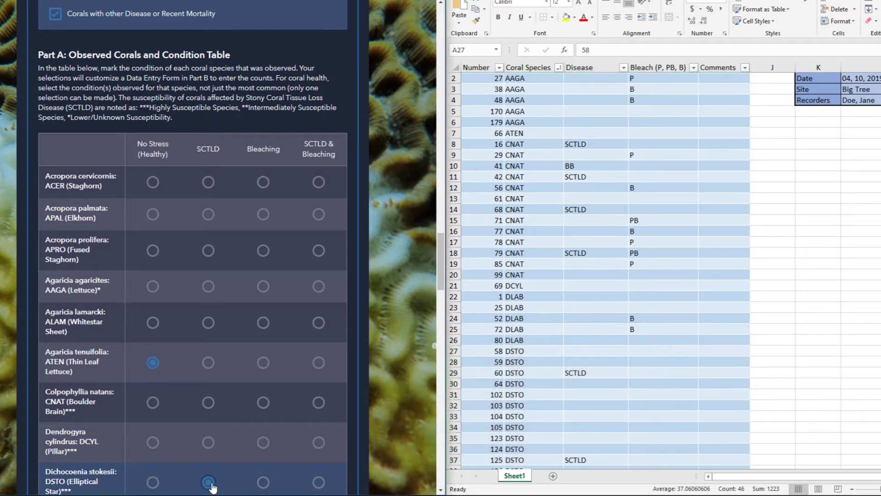
drag(453, 297, 453, 340)
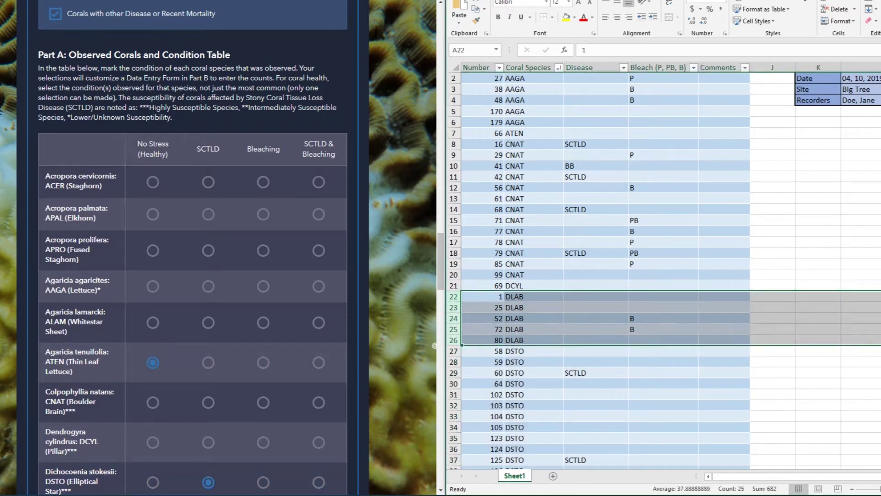
scroll(267, 367, down, 2)
click(263, 423)
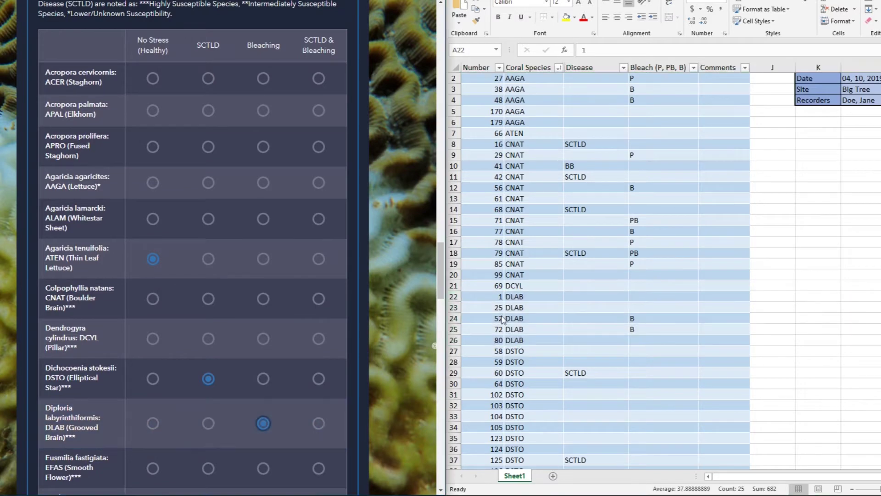
drag(453, 144, 452, 278)
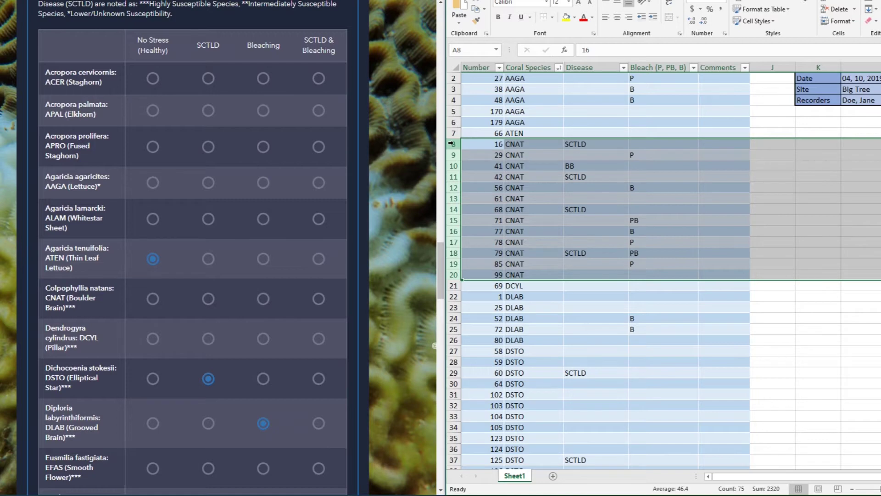
click(318, 299)
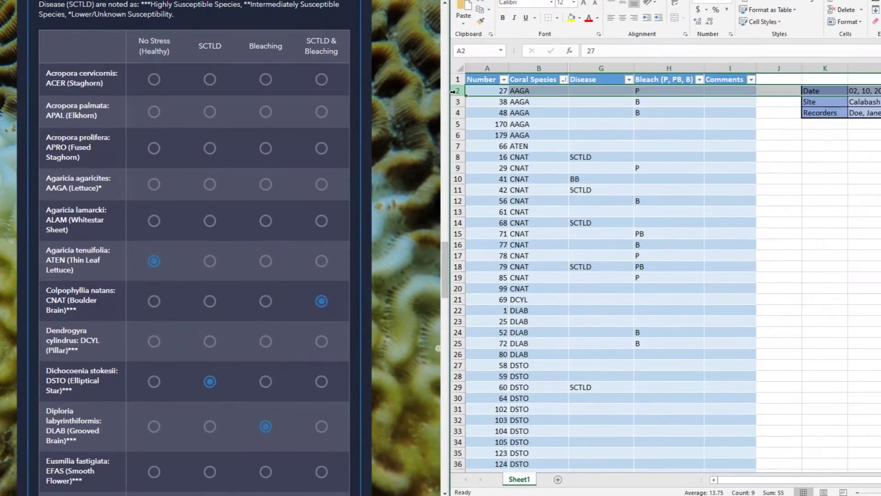
Step: Mark AAGA Bleaching, DCYL and EFAS No Stress, and MMEA SCTLD, matching the spreadsheet rows
drag(454, 78, 454, 100)
click(263, 182)
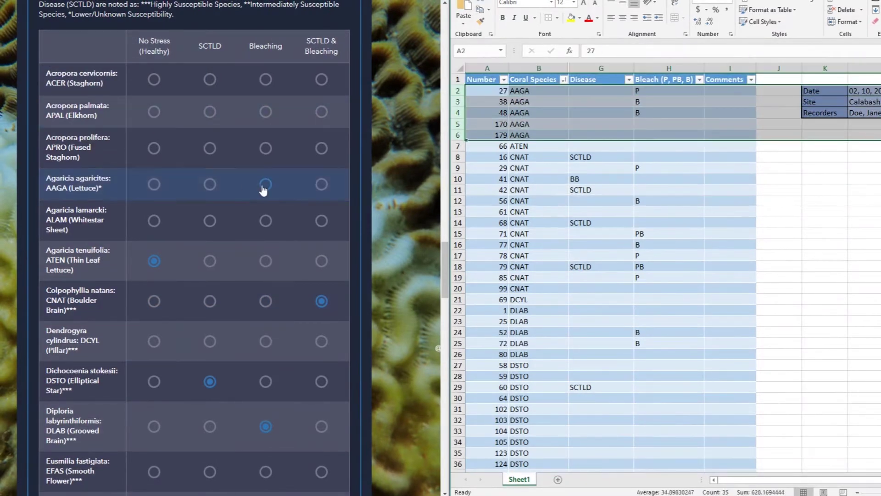
click(453, 285)
click(153, 339)
scroll(519, 340, down, 1)
scroll(519, 341, down, 6)
drag(453, 277, 454, 355)
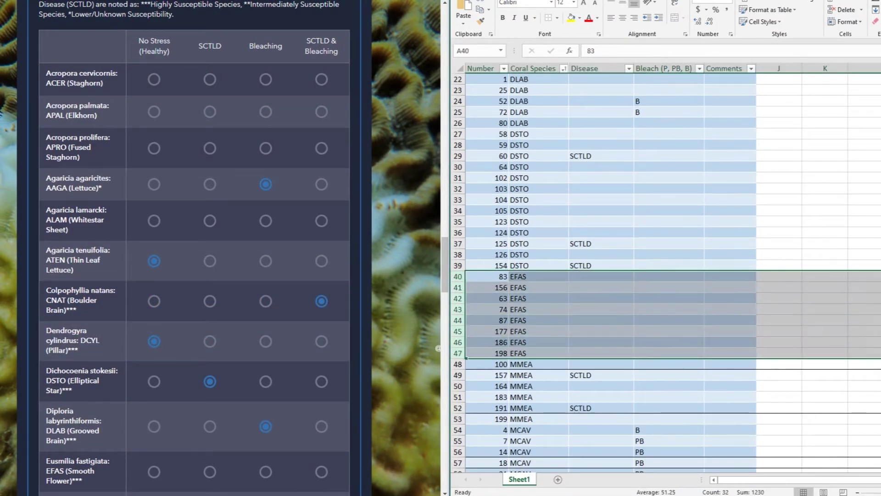
scroll(184, 275, down, 7)
click(154, 158)
scroll(505, 275, down, 3)
click(453, 266)
drag(454, 265, 453, 310)
click(209, 344)
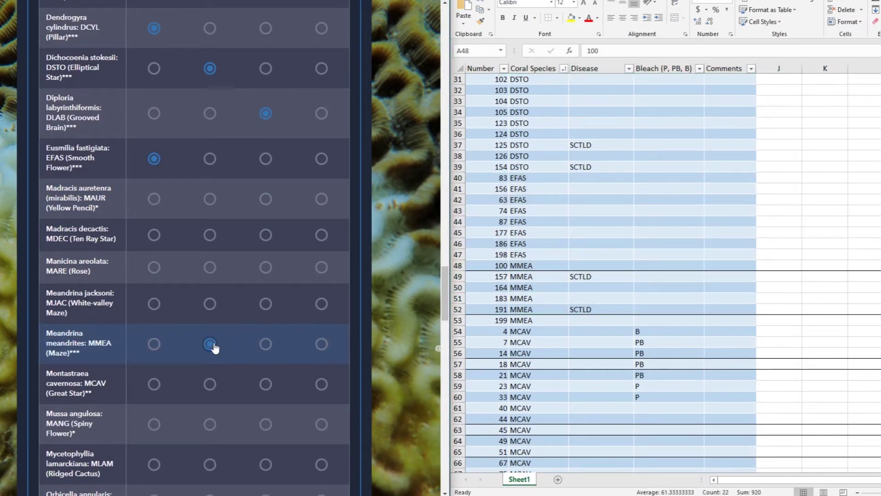
Step: Mark MCAV, OANN, OFAV and PAST as Bleaching and OFRA as No Stress
scroll(257, 207, down, 3)
click(262, 227)
scroll(519, 341, down, 14)
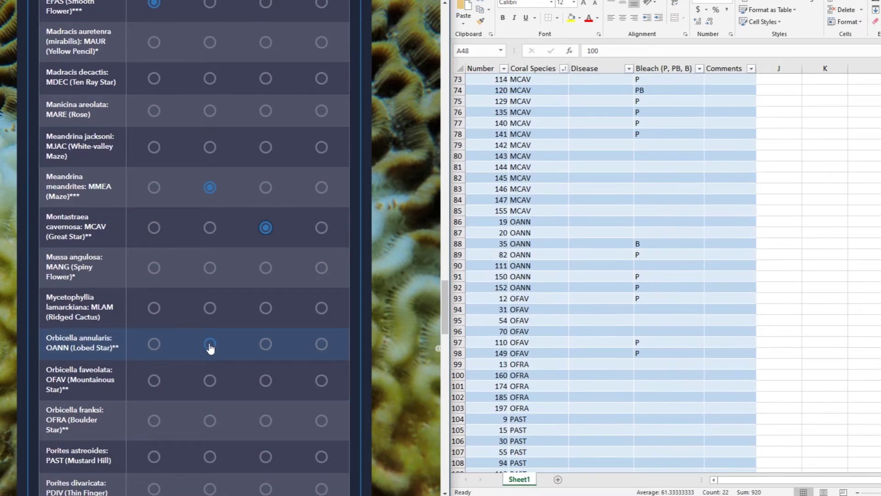
click(266, 344)
click(266, 380)
scroll(266, 380, down, 5)
Step: Mark PDIV, PPOR, PCLI and SINT as Bleaching, then scroll back to review the table
scroll(564, 344, down, 3)
click(153, 160)
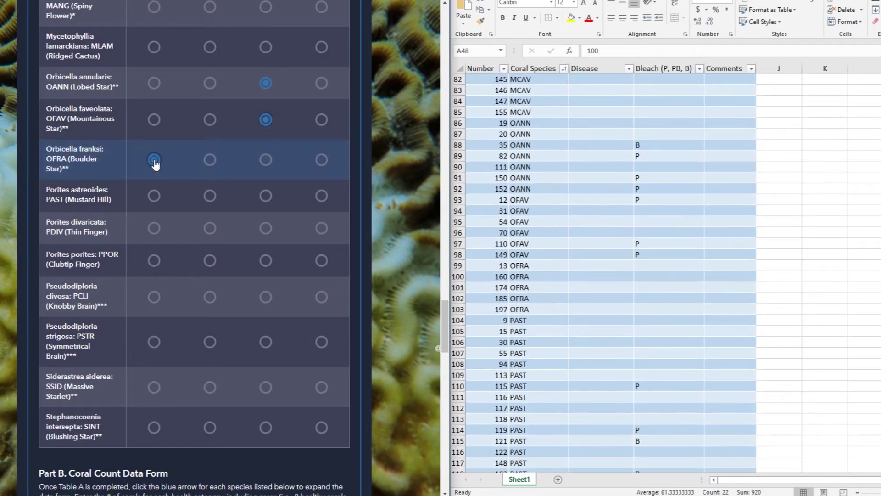
click(266, 196)
scroll(672, 376, down, 7)
scroll(672, 375, down, 5)
click(265, 228)
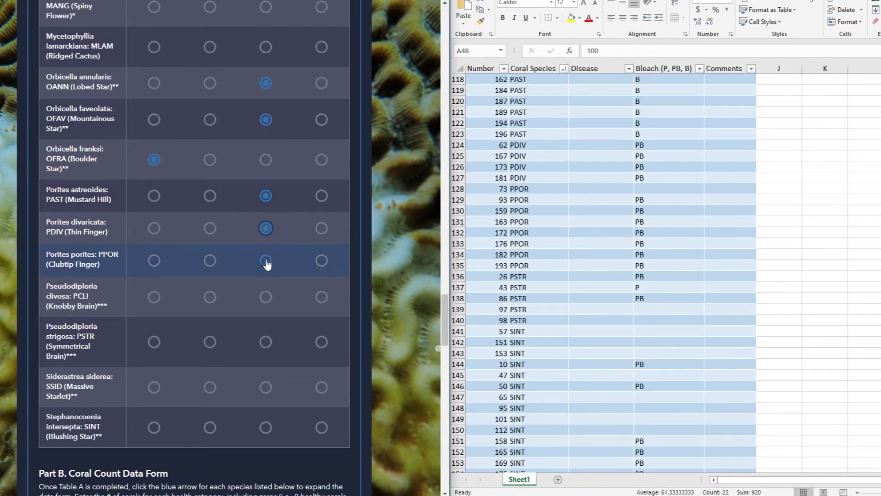
click(266, 261)
click(266, 297)
scroll(541, 408, down, 5)
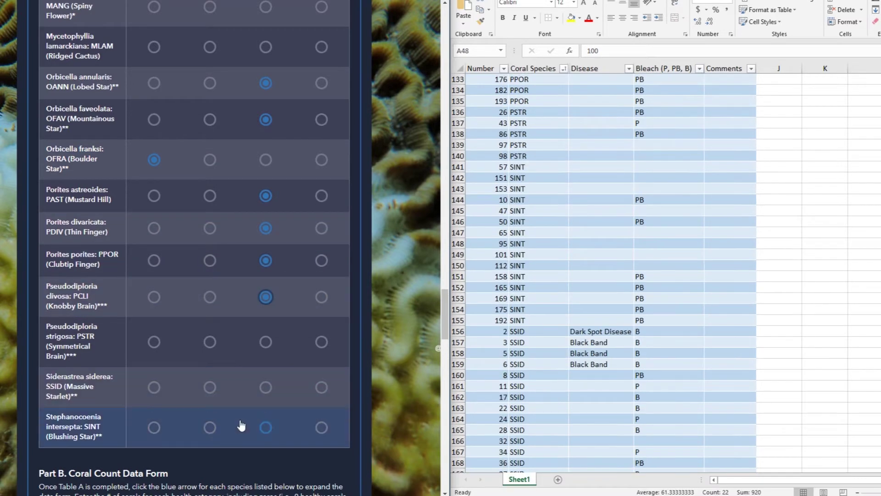
click(266, 427)
scroll(541, 407, down, 5)
scroll(545, 388, down, 9)
scroll(194, 218, up, 15)
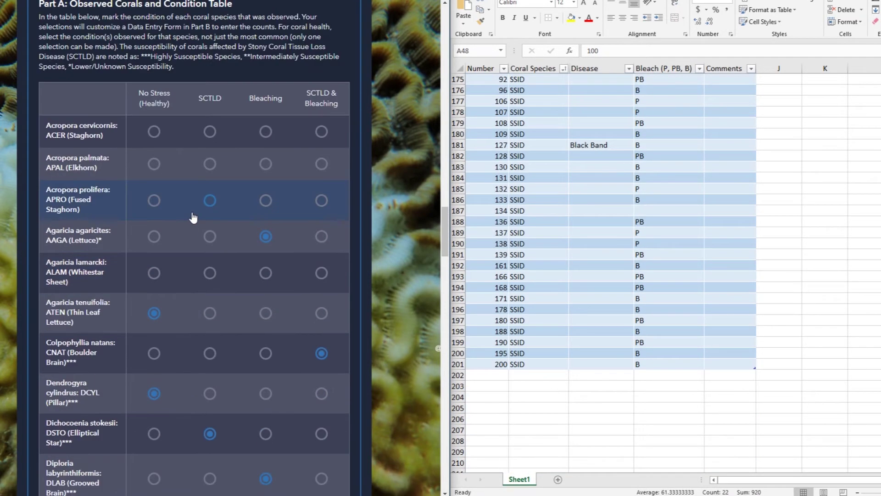
scroll(193, 218, up, 1)
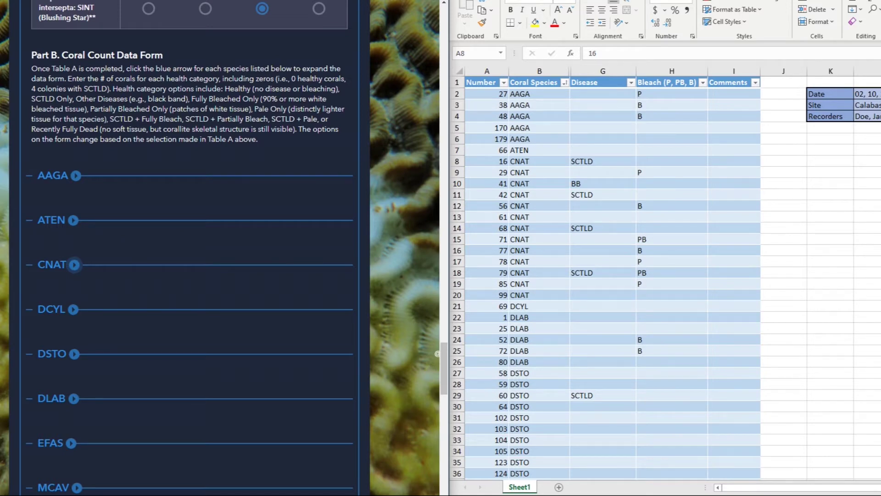
scroll(188, 248, down, 1)
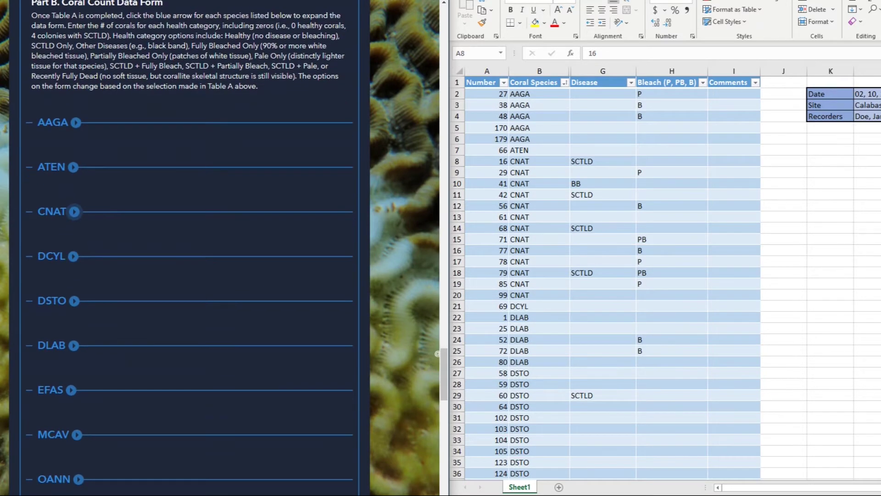
scroll(188, 248, down, 2)
scroll(188, 248, down, 4)
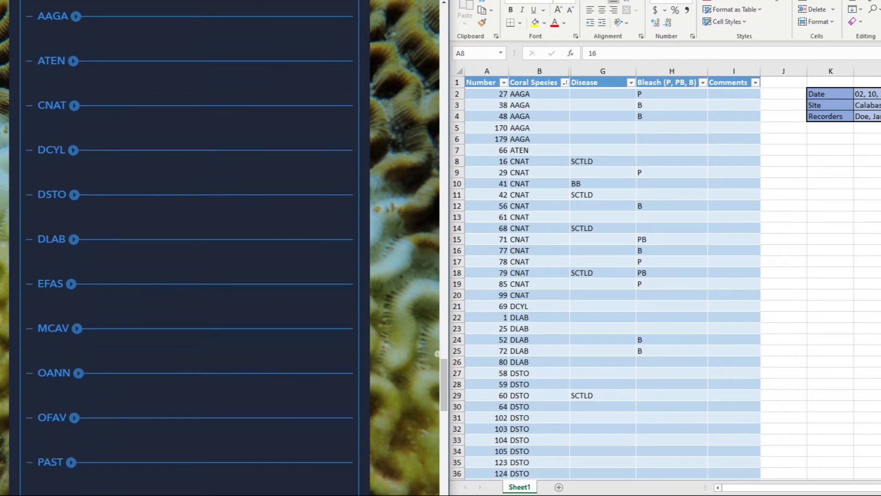
scroll(188, 248, down, 1)
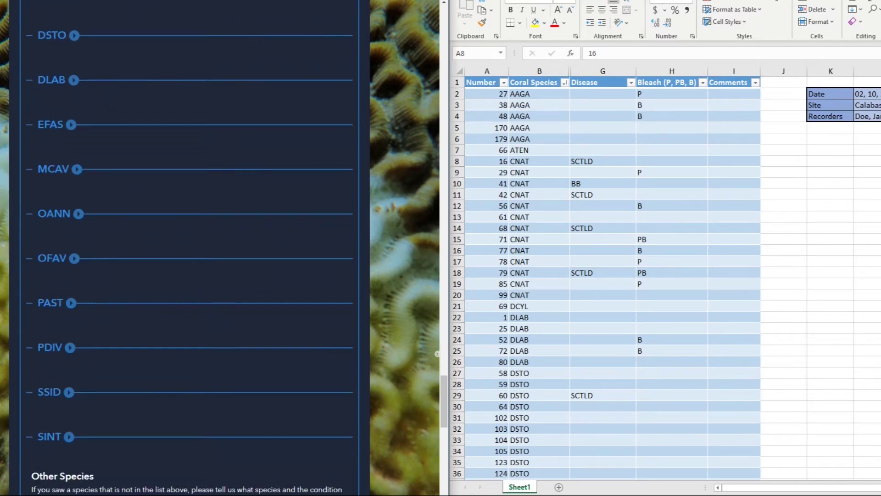
scroll(188, 248, up, 4)
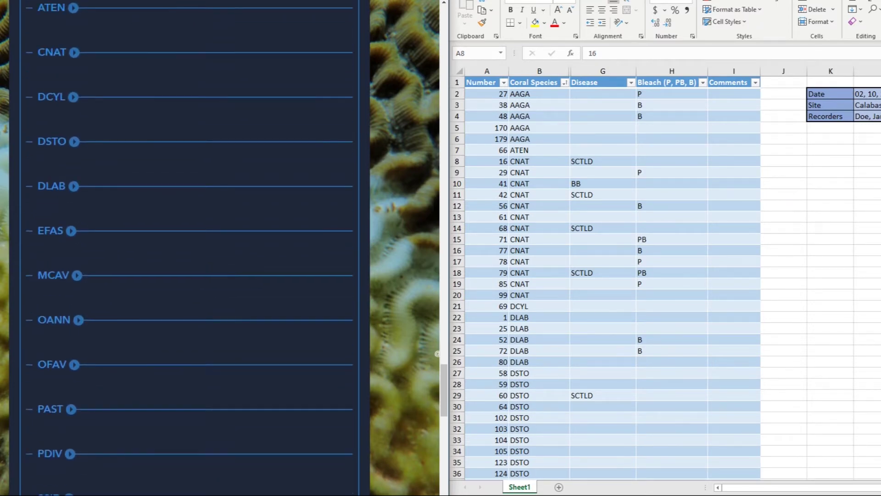
scroll(188, 248, up, 1)
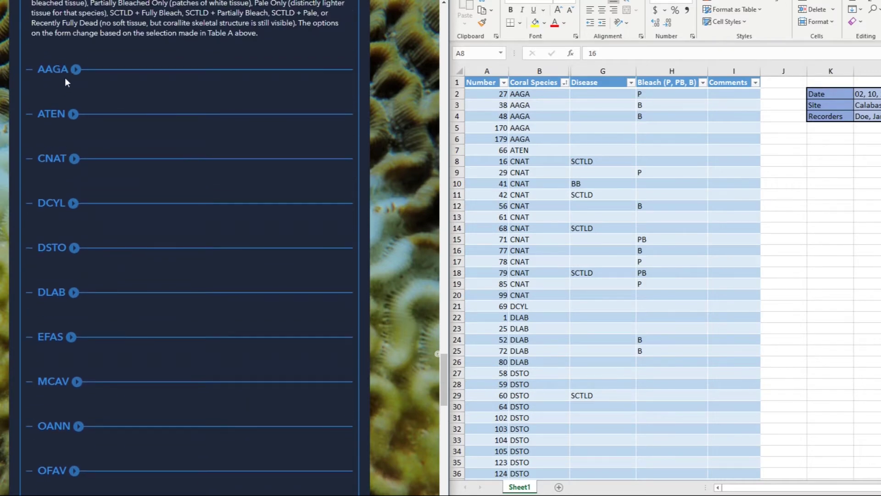
Step: Expand the CNAT species section after briefly toggling the AAGA and ATEN sections
click(76, 70)
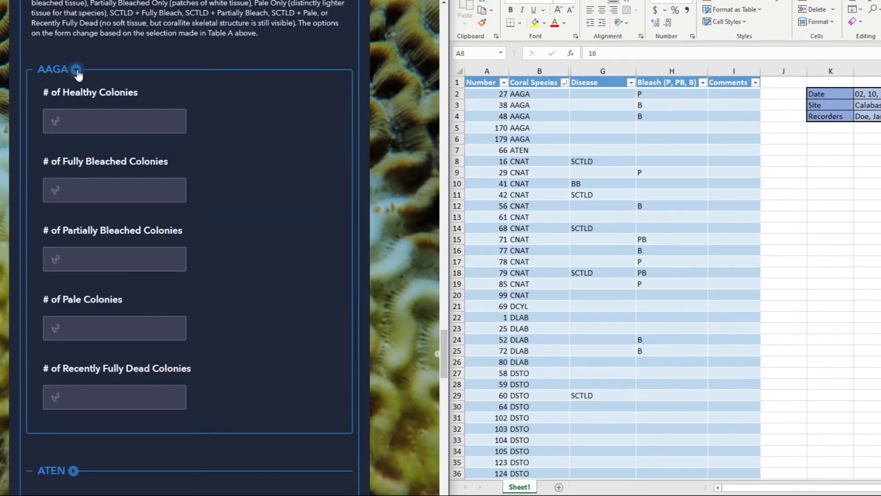
click(76, 70)
click(74, 115)
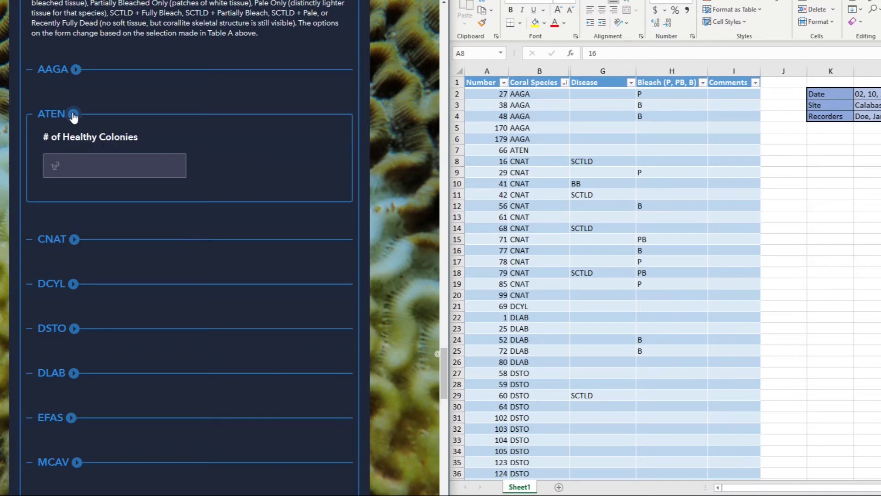
click(73, 115)
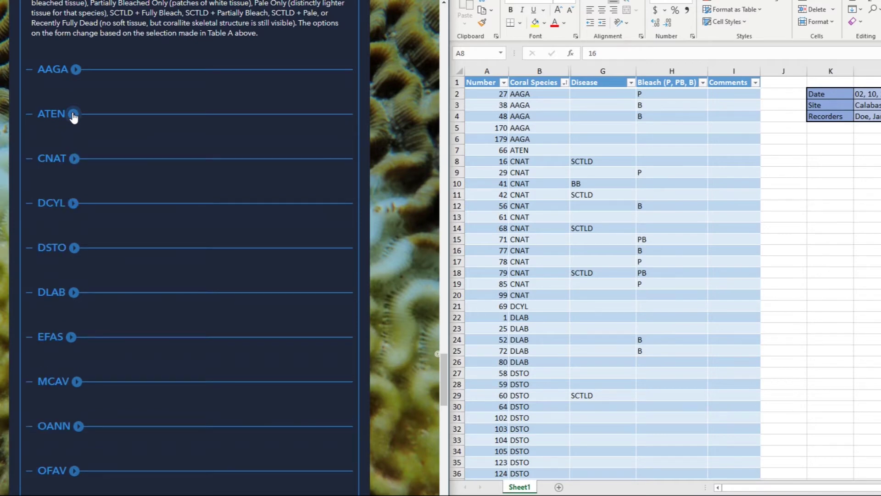
click(74, 159)
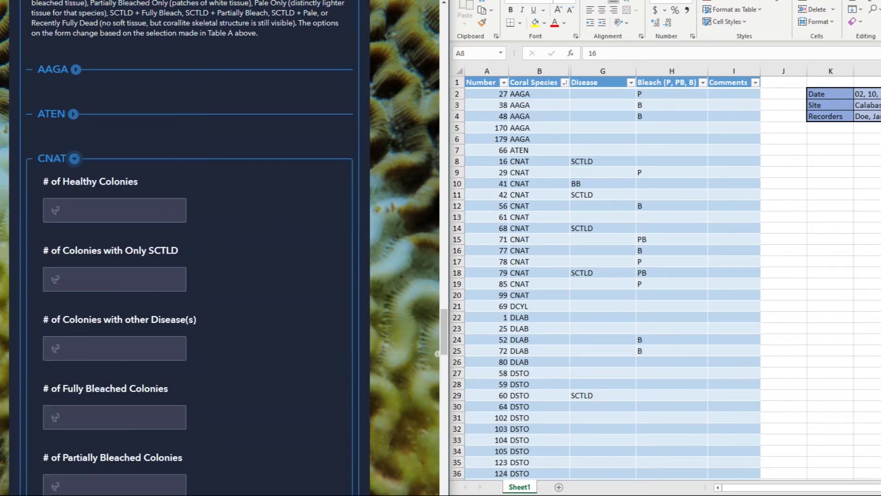
scroll(188, 252, down, 2)
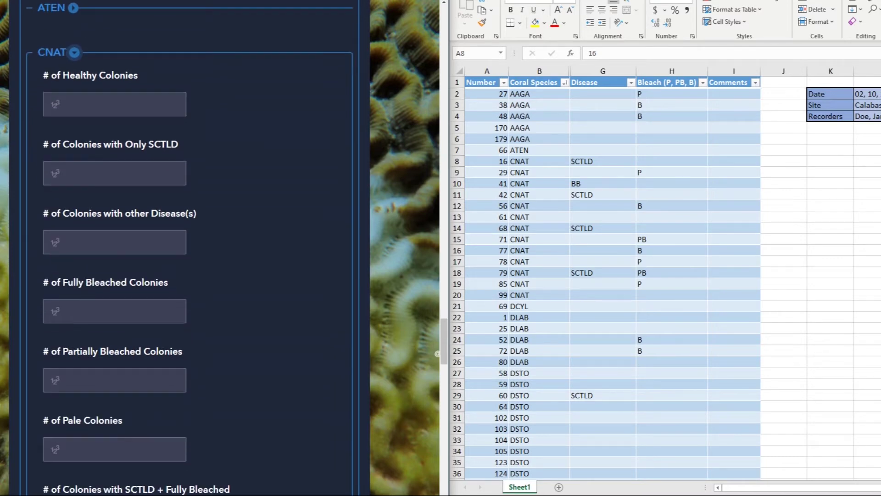
Step: Enter CNAT counts: 2 healthy, 3 SCTLD-only, 1 other disease, 2 fully bleached, 1 partially bleached, 3 pale
click(73, 103)
text(2)
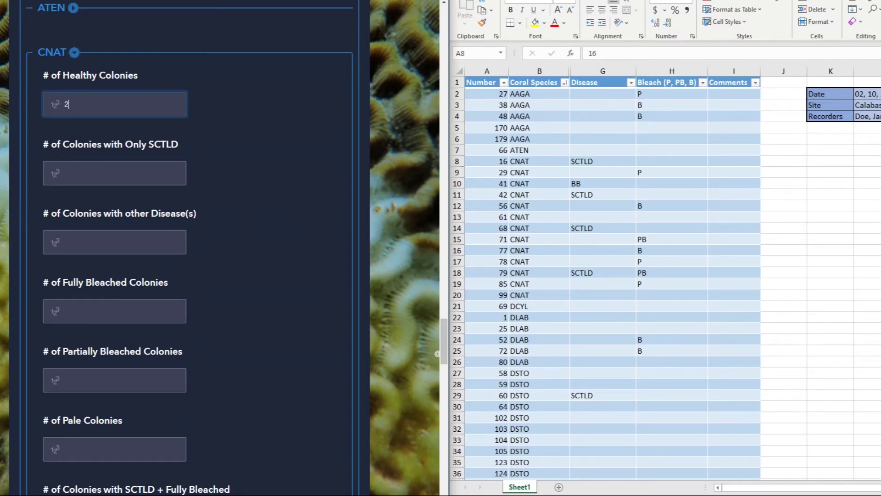
click(70, 177)
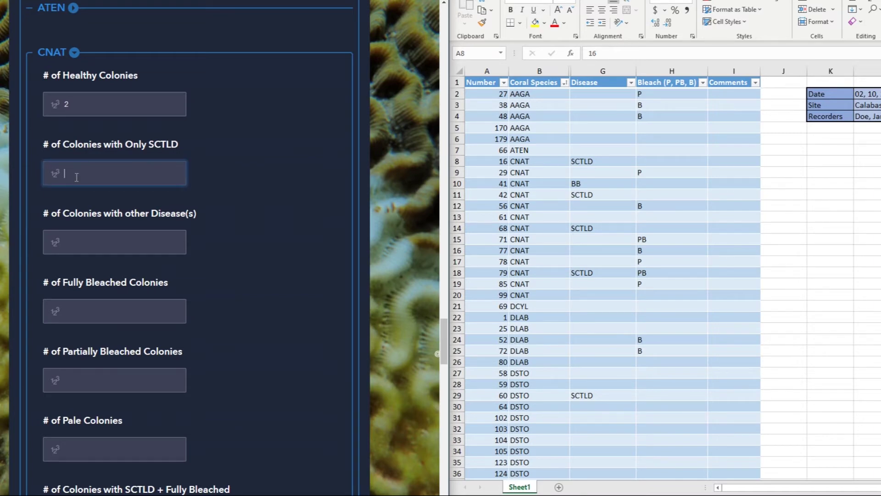
text(3)
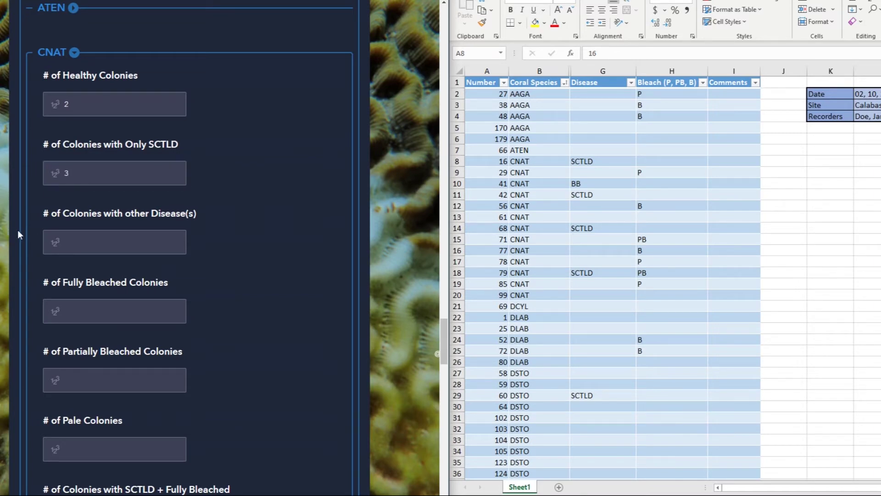
click(78, 238)
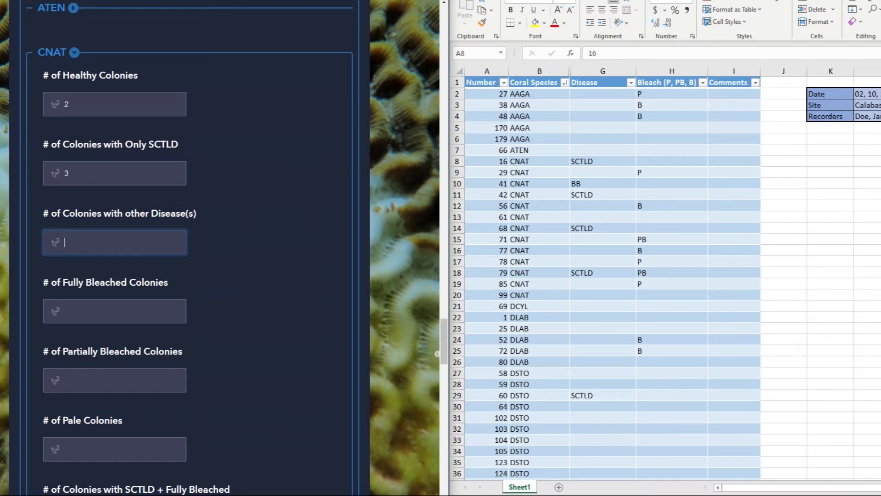
text(1)
click(78, 311)
text(2)
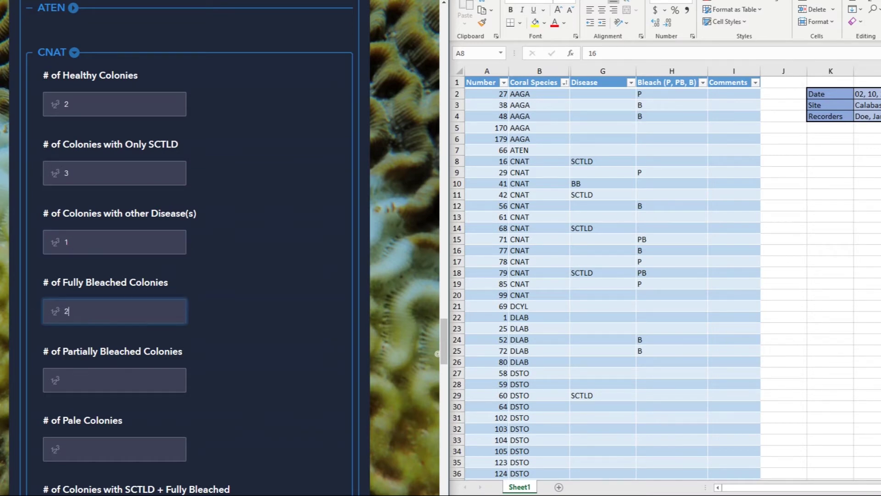
click(55, 381)
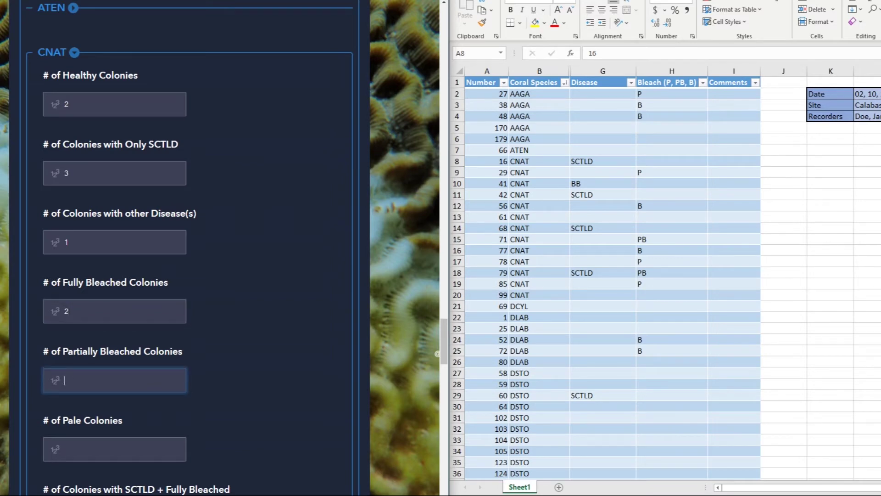
text(1)
key(Tab)
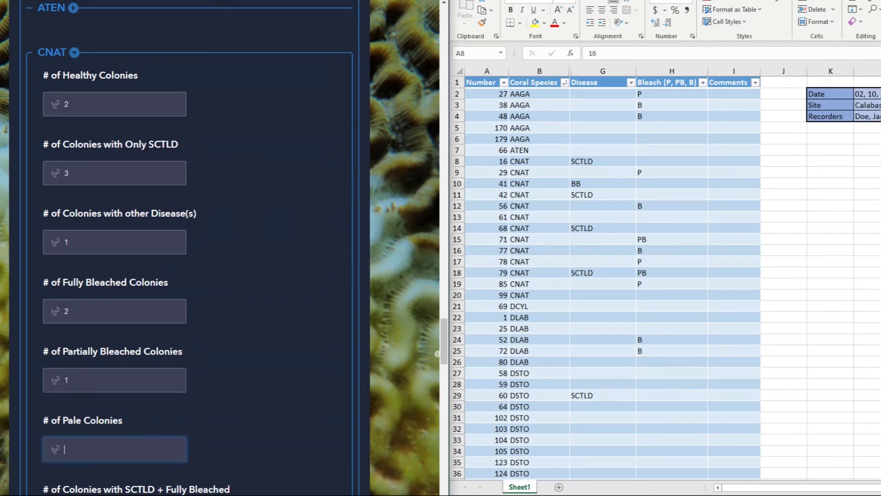
text(3)
Step: Enter CNAT counts: 0 SCTLD + fully bleached, 1 SCTLD + partially bleached, 0 SCTLD + paling, 0 recently dead
scroll(184, 248, down, 3)
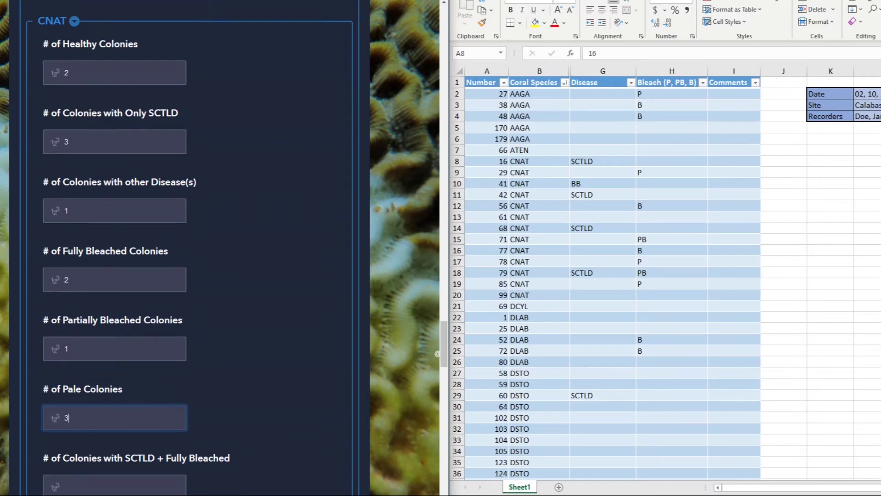
key(Tab)
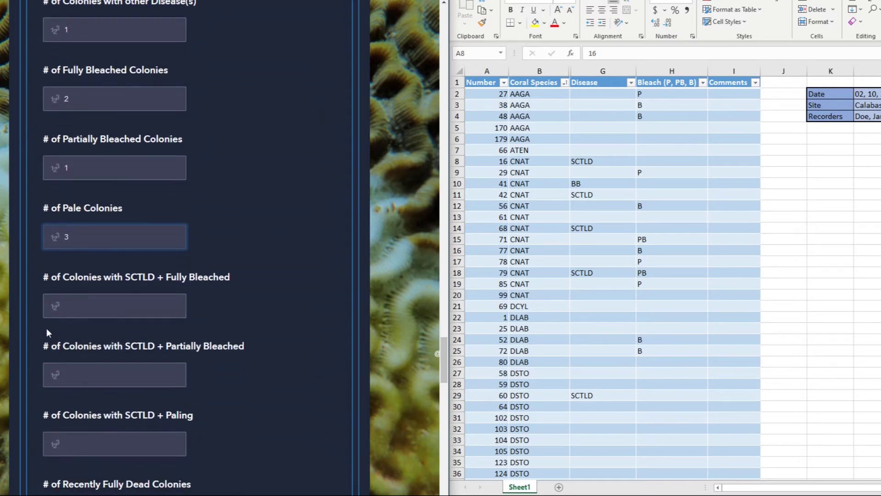
text(0)
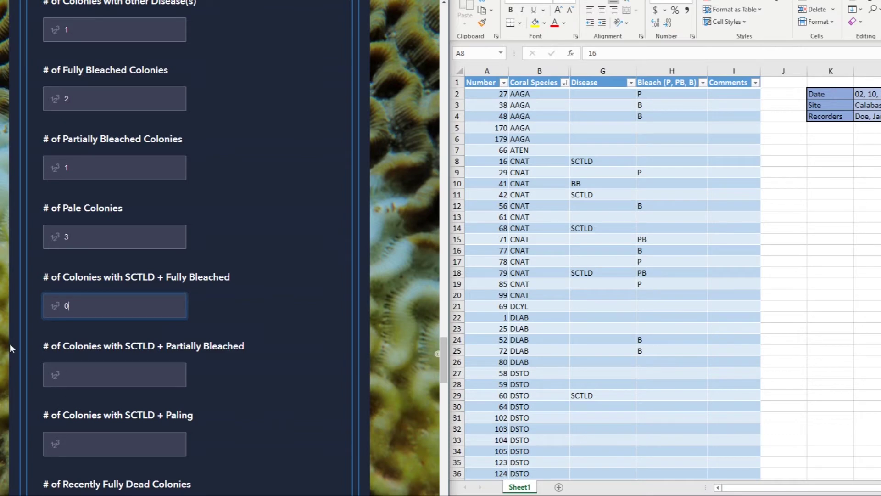
key(Tab)
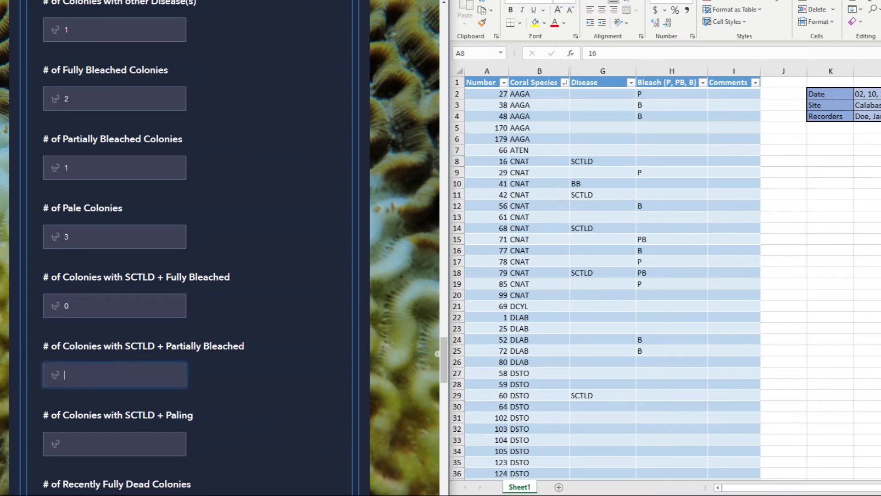
text(1)
scroll(72, 340, down, 3)
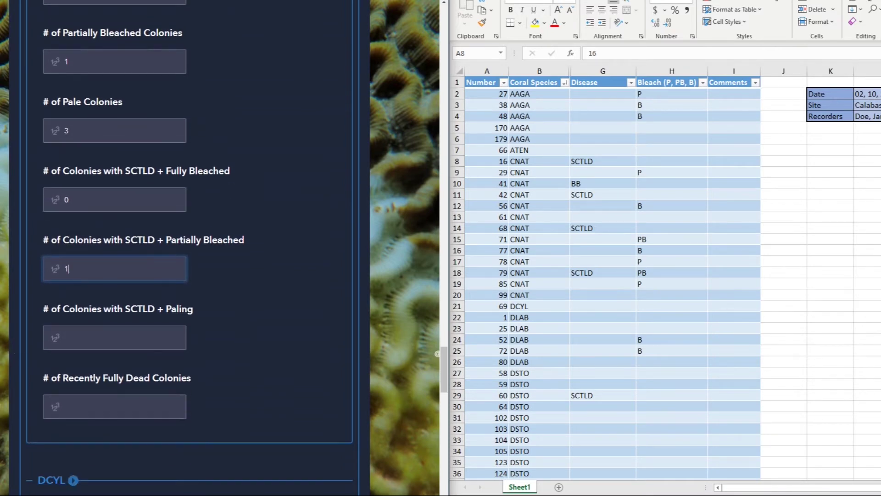
key(Tab)
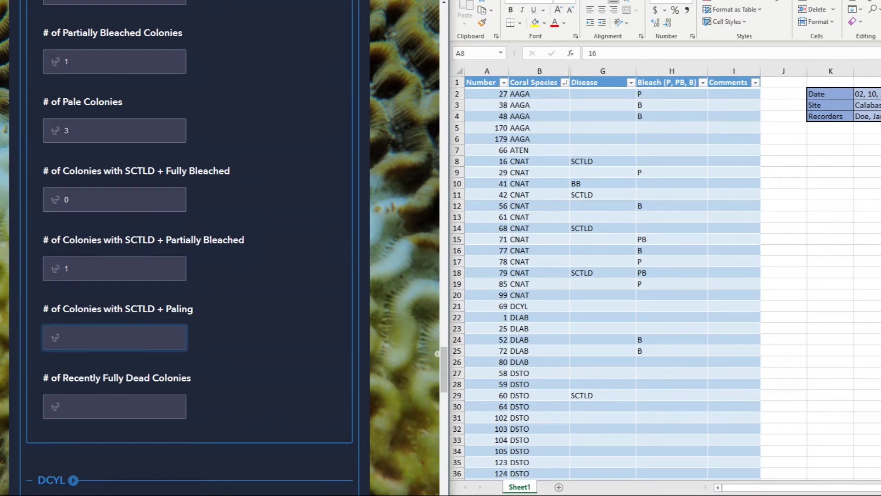
text(0)
click(68, 403)
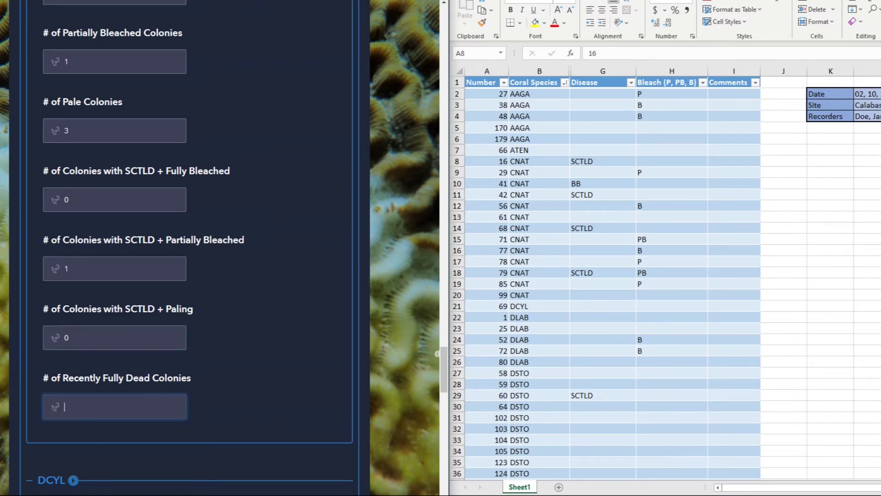
text(0)
Step: Select CNAT rows 8–20 in the spreadsheet to review the entered counts
scroll(183, 248, up, 3)
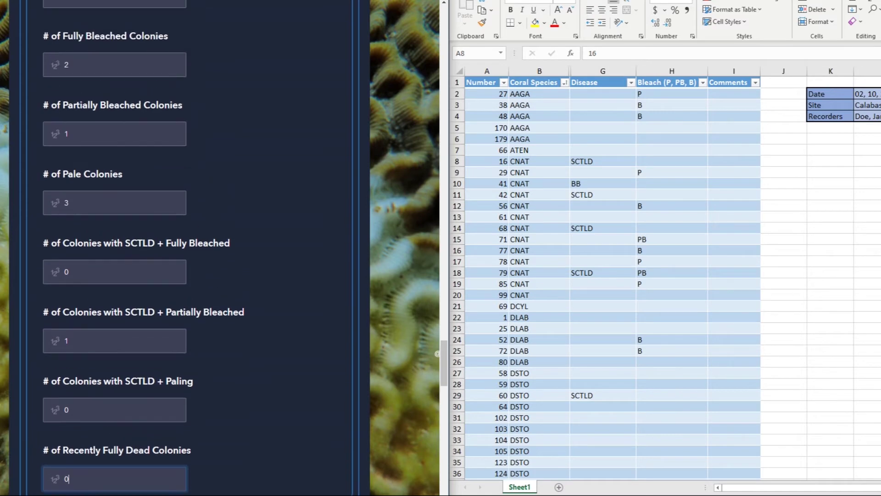
scroll(336, 134, up, 2)
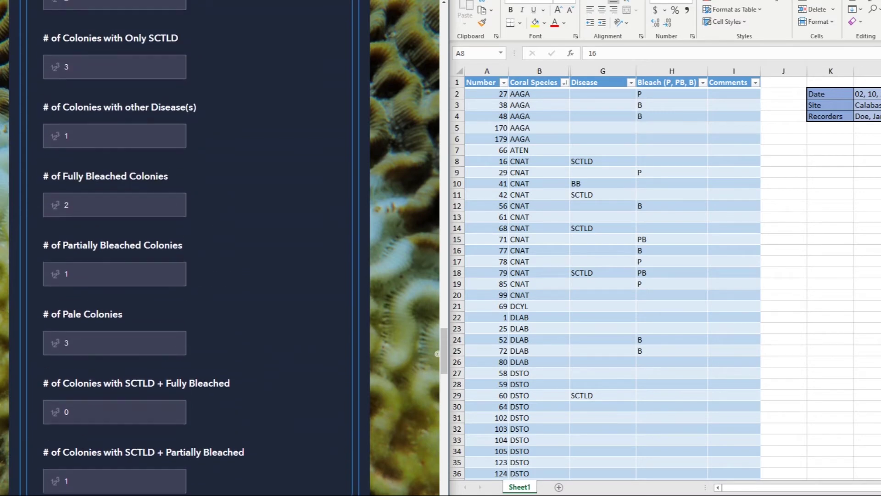
drag(452, 161, 453, 296)
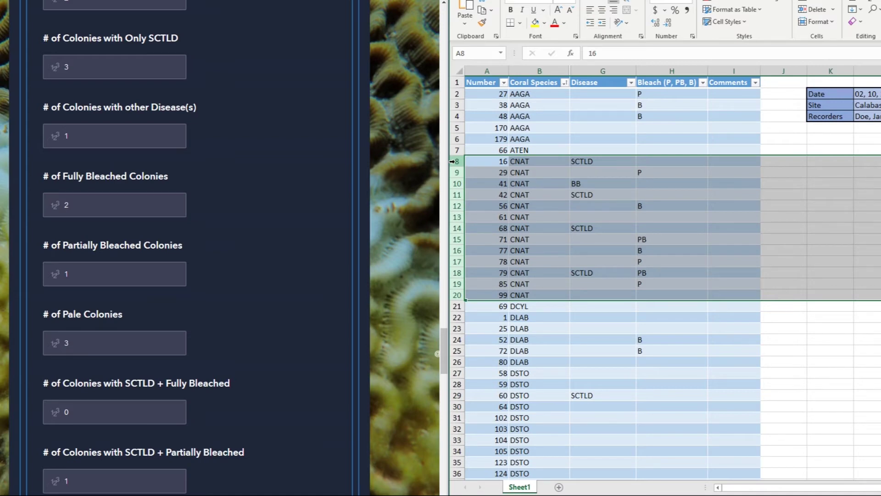
Step: Collapse CNAT, then record 1 healthy DCYL colony from spreadsheet row 21 and collapse DCYL
scroll(6, 90, up, 3)
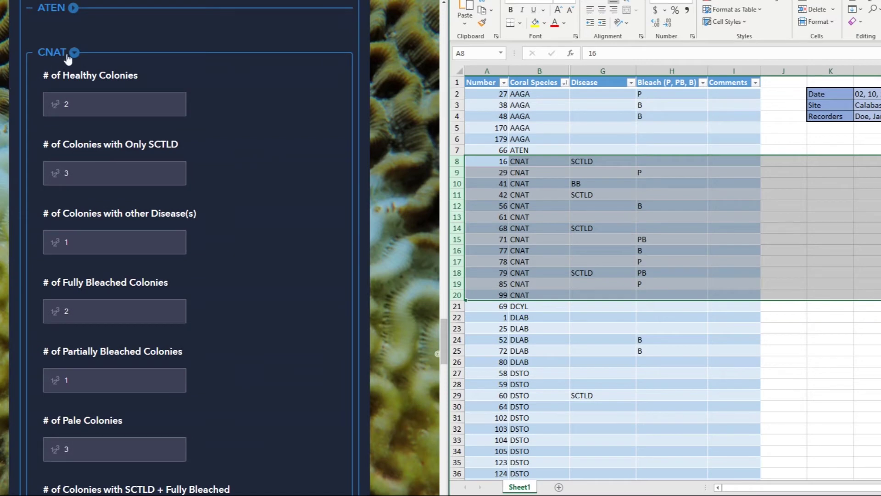
click(73, 53)
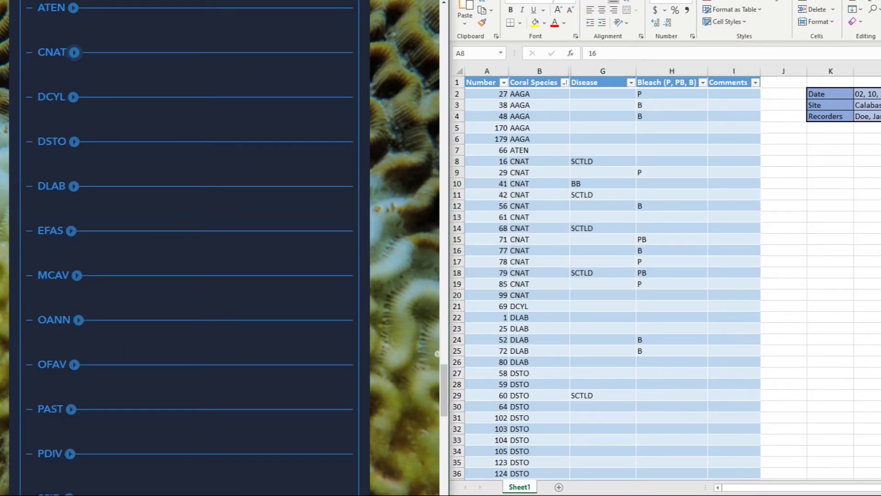
click(73, 97)
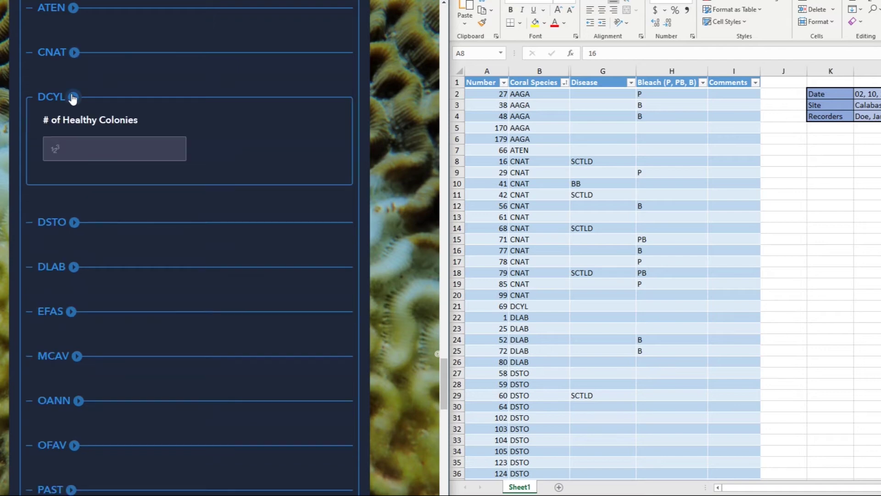
click(455, 306)
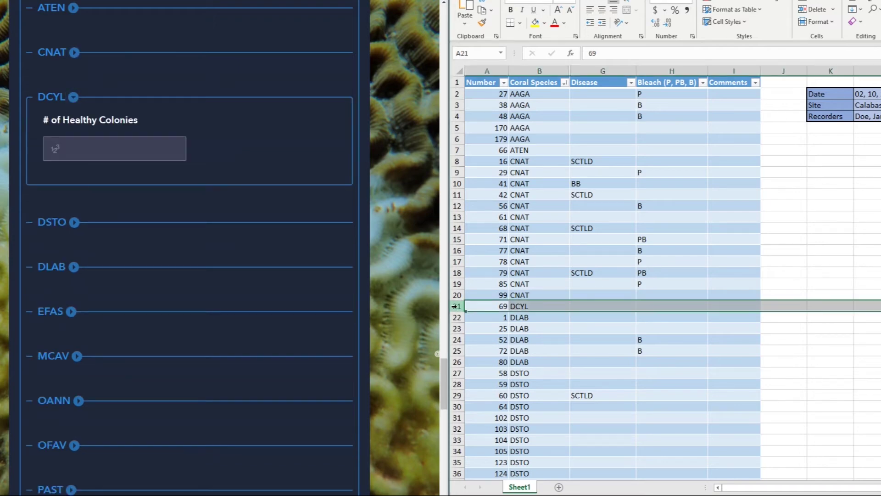
click(107, 148)
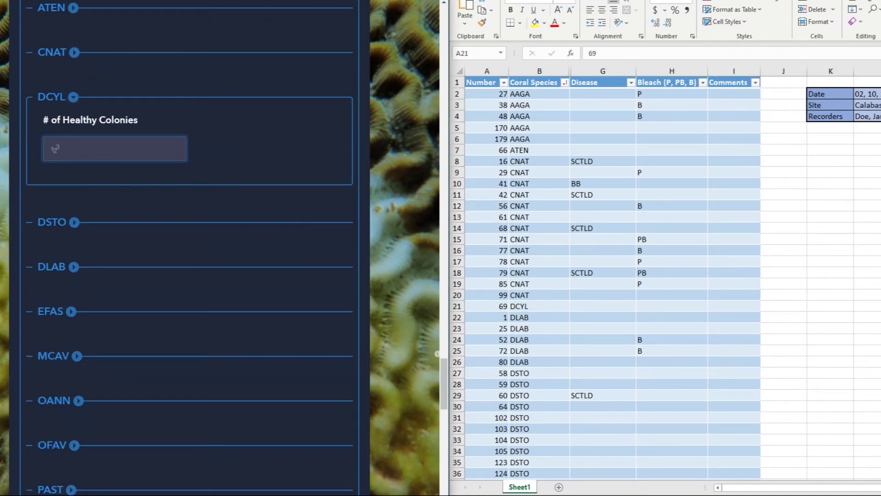
text(1)
click(74, 98)
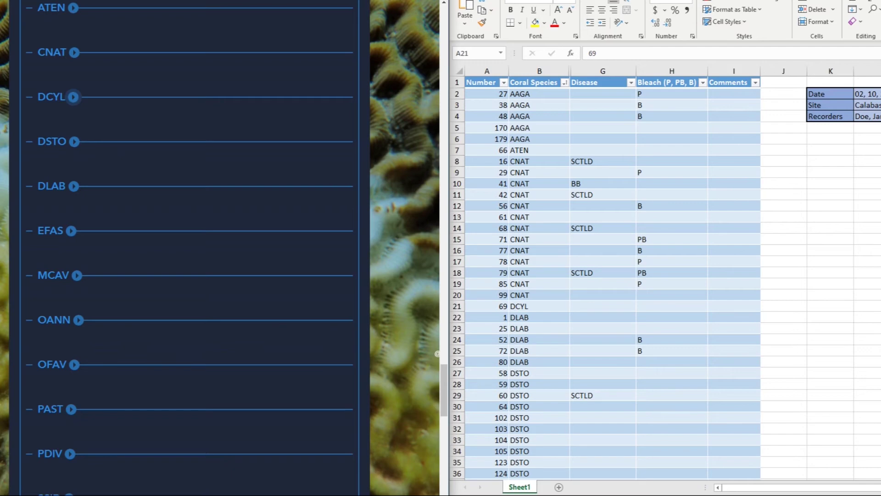
Step: Enter DLAB counts of 2 healthy, 2 fully bleached, 0 partially bleached, 0 pale, 1 recently dead
click(74, 186)
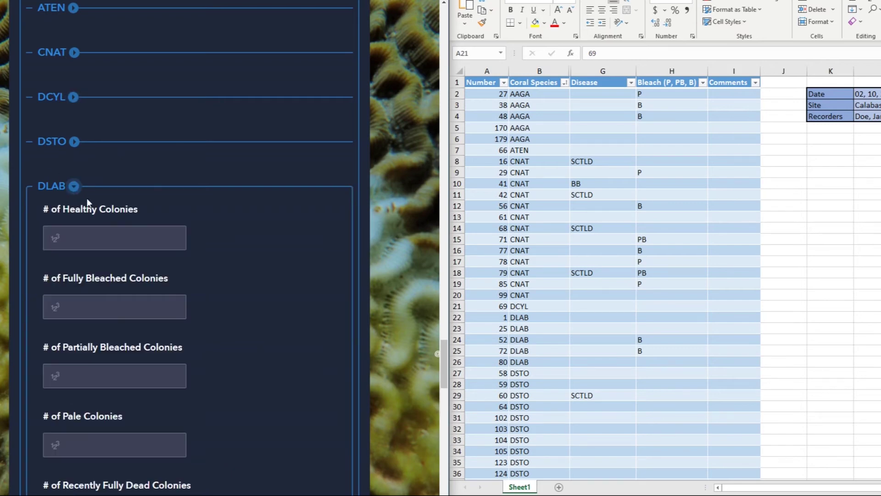
click(76, 239)
text(2)
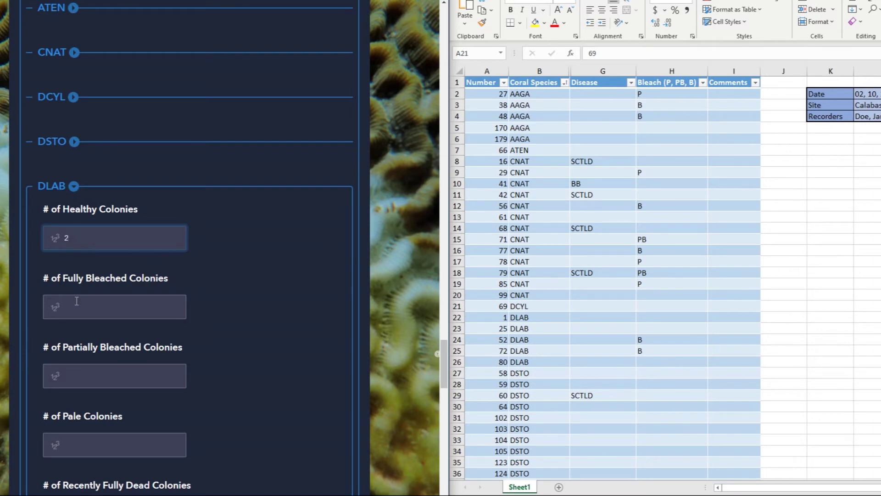
click(76, 301)
text(2)
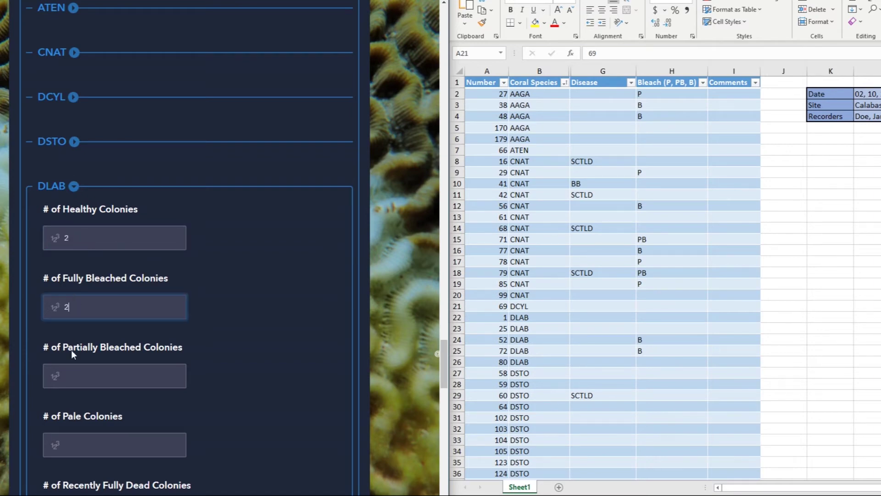
click(83, 372)
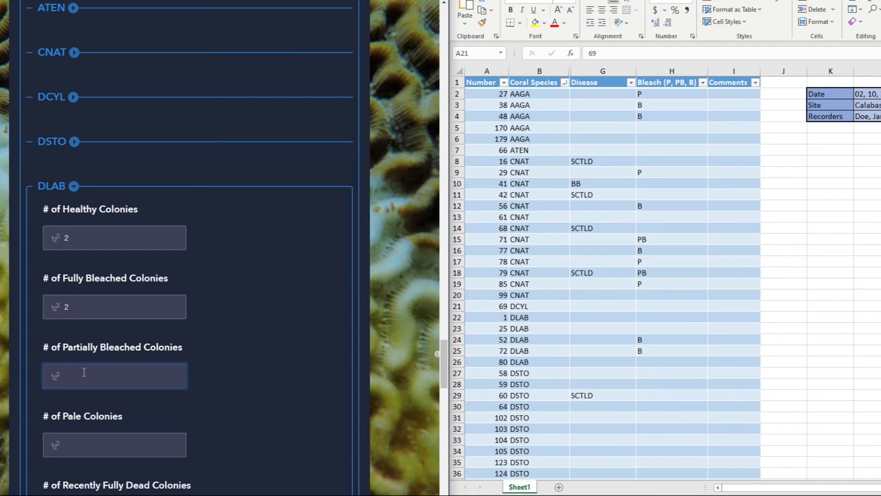
text(0)
click(71, 437)
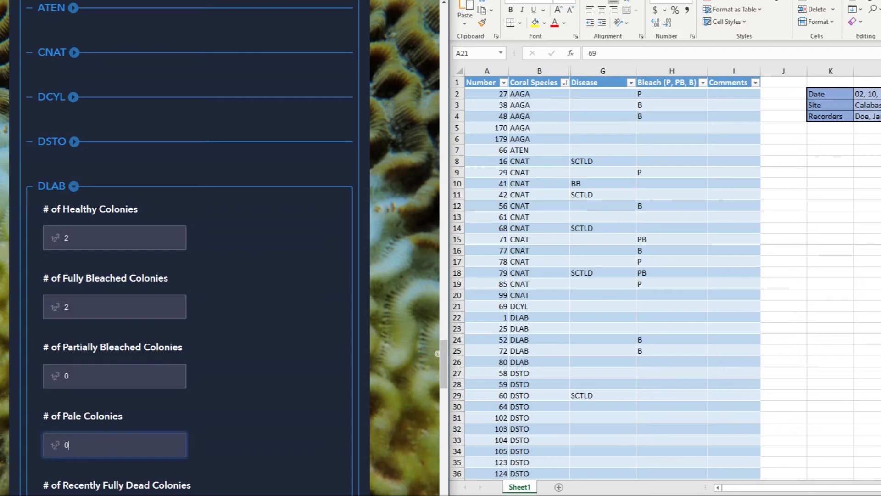
scroll(74, 440, down, 1)
text(0)
click(84, 454)
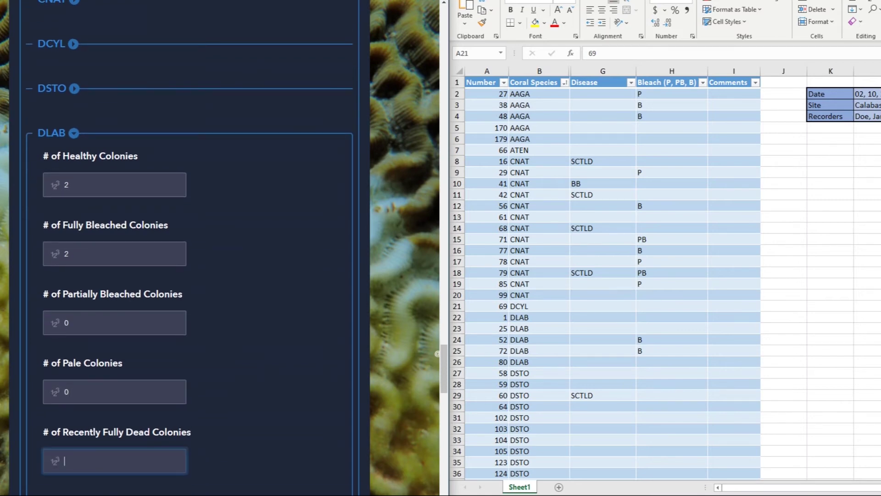
text(1)
click(73, 134)
scroll(74, 109, down, 10)
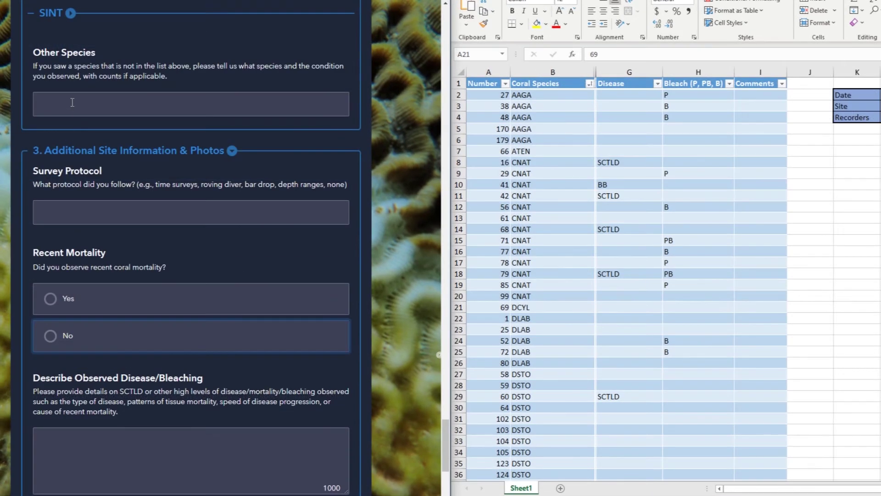
Step: Enter '1 SRAD - Bleached' in the Other Species field
click(72, 102)
text(1)
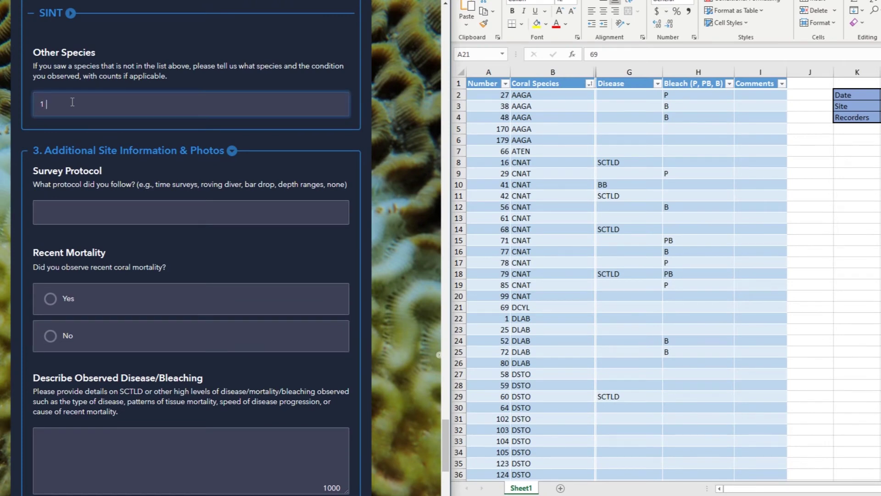
text( SRAD - Bleached)
scroll(190, 248, down, 1)
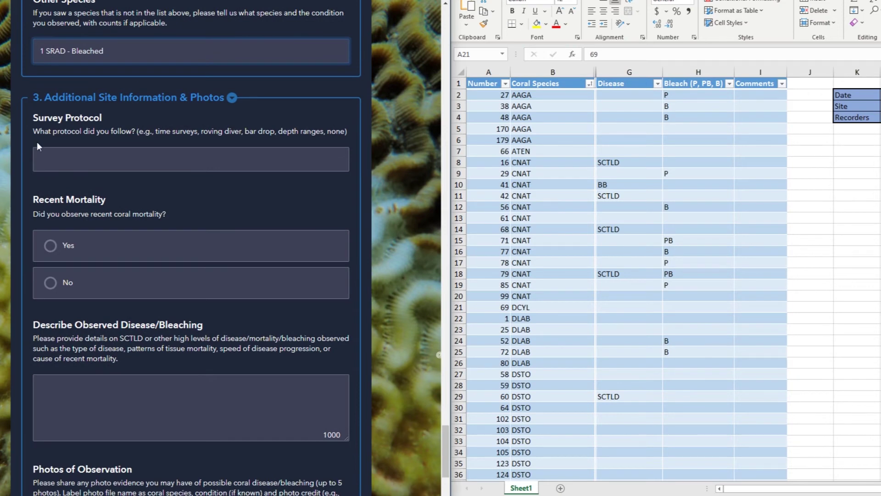
Step: Fill in the Survey Protocol as 'Bar Drop'
click(44, 161)
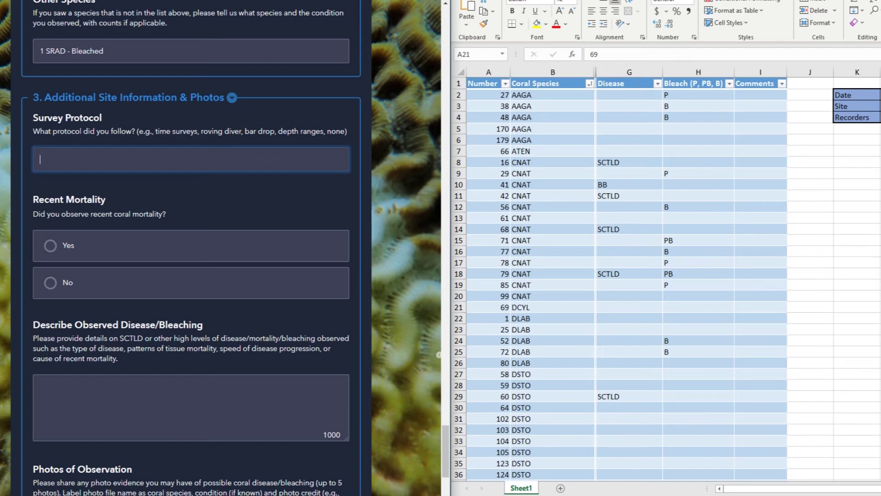
text(Bar Drop)
scroll(191, 247, down, 1)
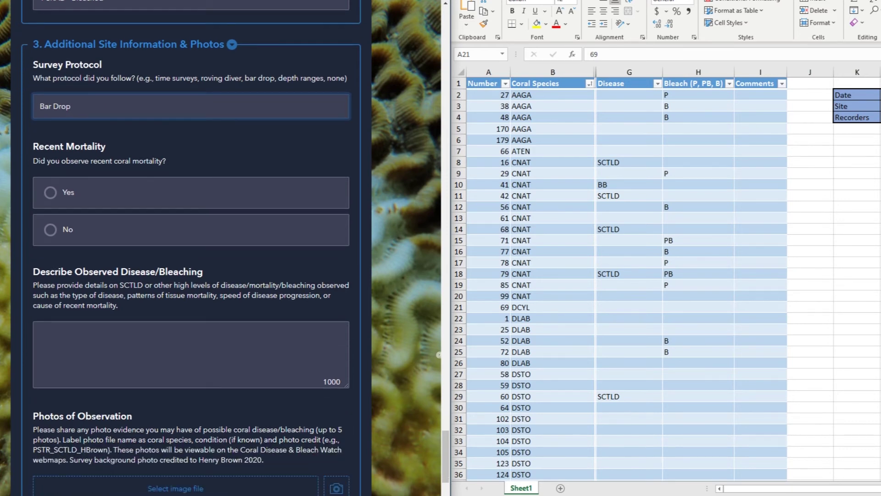
Step: Answer Yes to recent mortality, then unhide and sort the spreadsheet by % Recent ascending
click(49, 193)
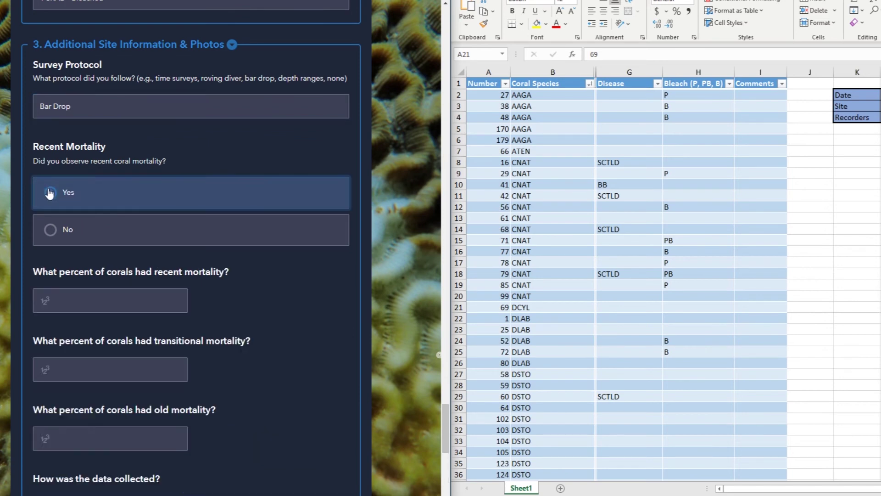
scroll(191, 248, down, 2)
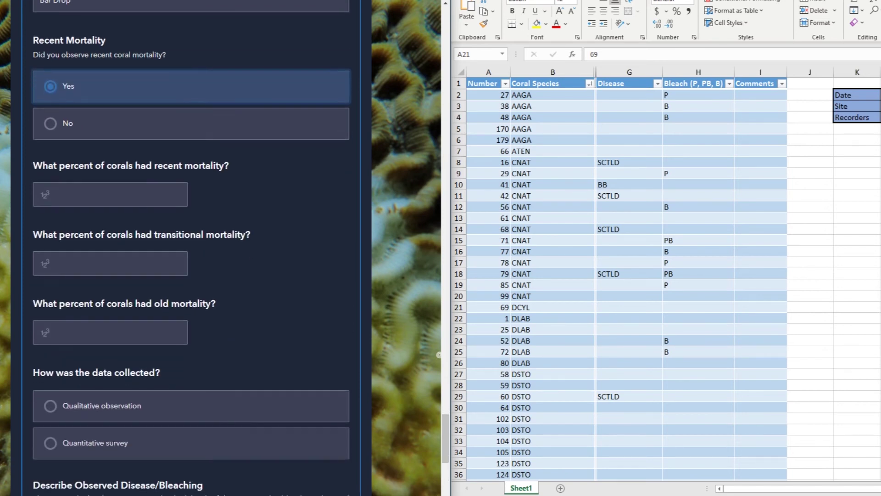
click(595, 75)
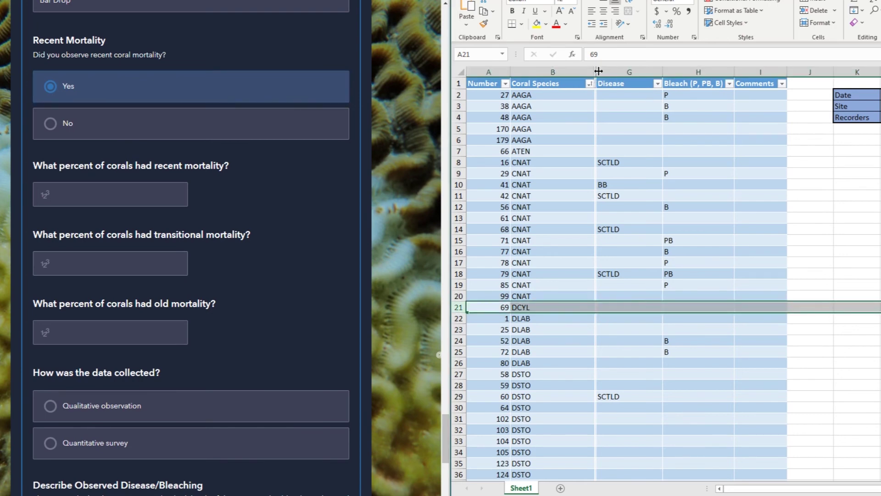
drag(596, 72, 641, 72)
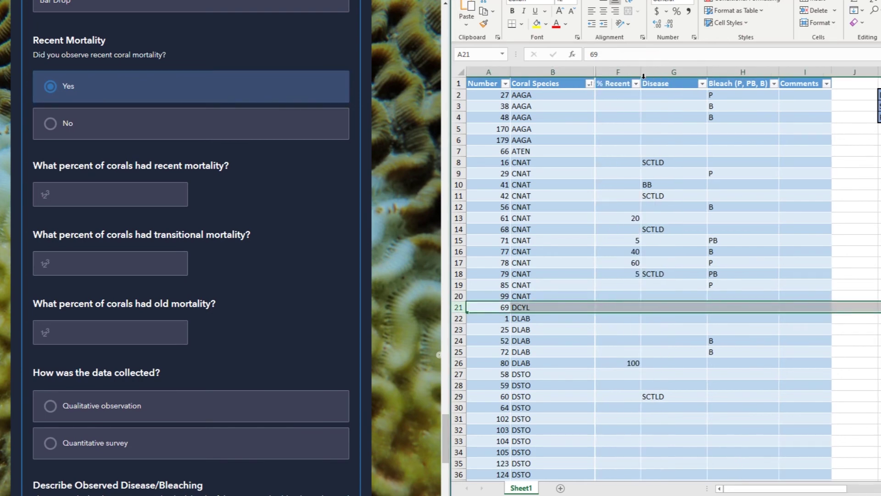
click(635, 84)
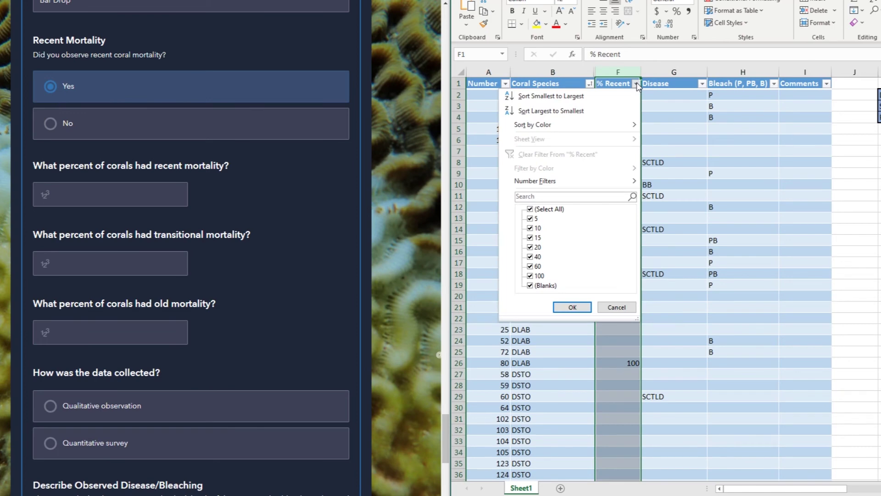
click(599, 98)
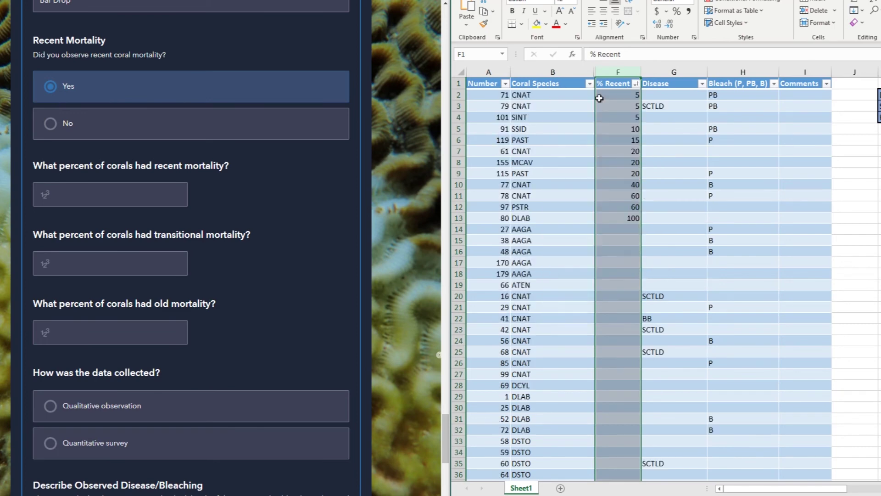
Step: Enter 6 percent recent mortality and 15 percent old mortality, unhiding the % Old column
click(131, 190)
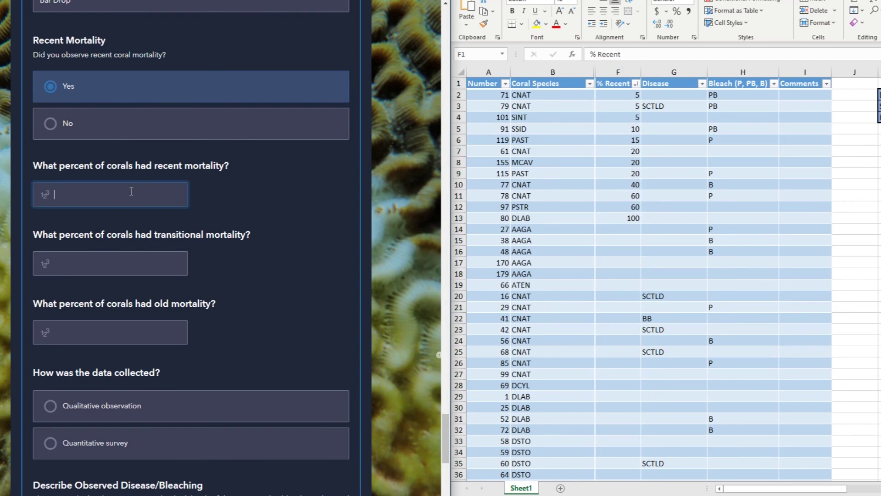
text(6)
click(153, 261)
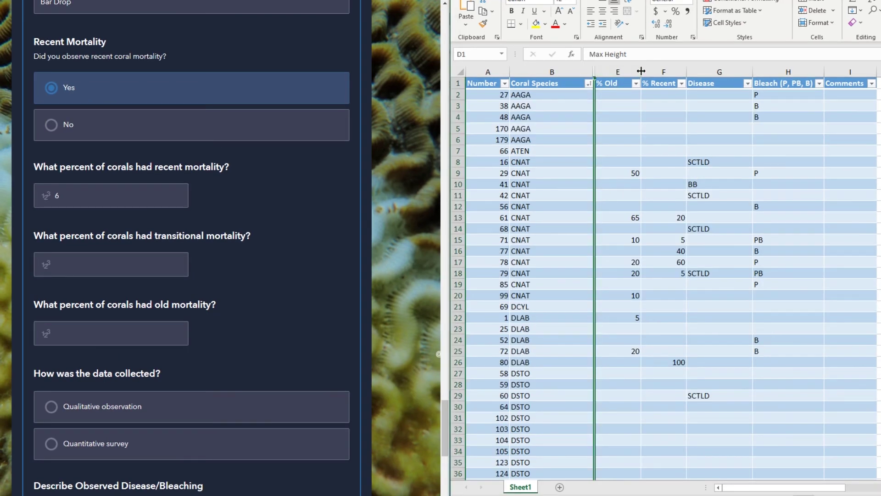
drag(641, 73, 627, 73)
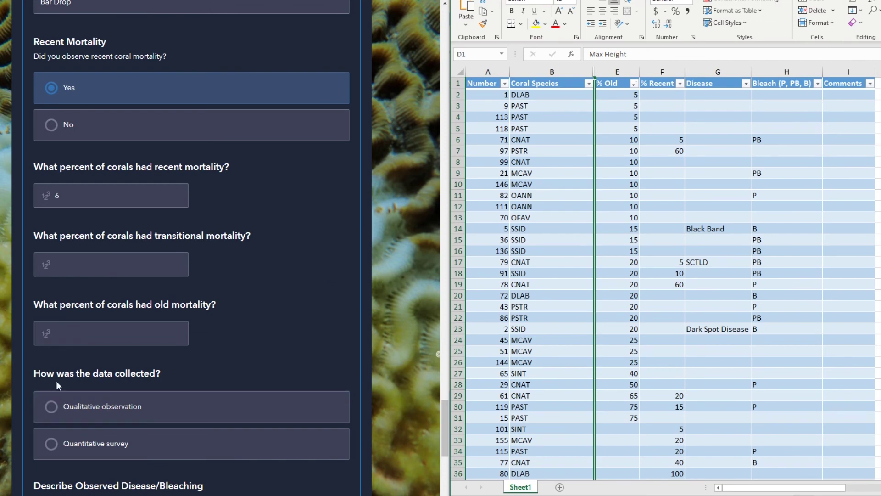
click(69, 340)
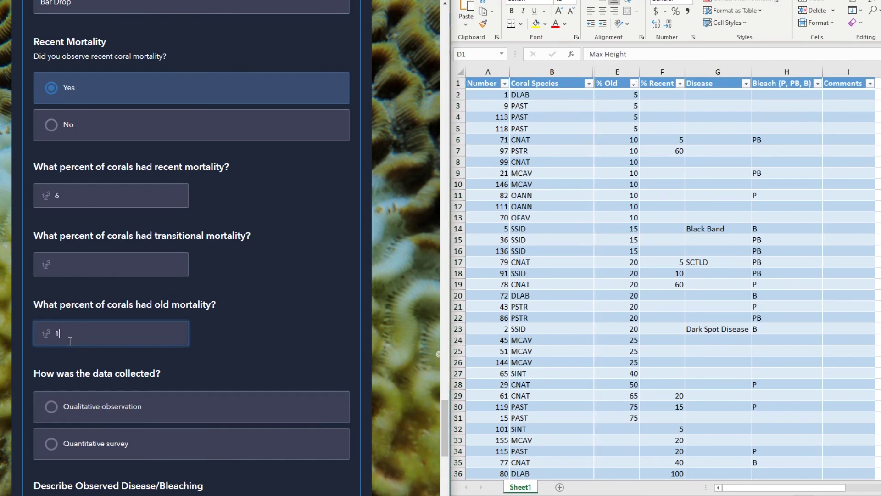
text(15)
scroll(28, 354, down, 1)
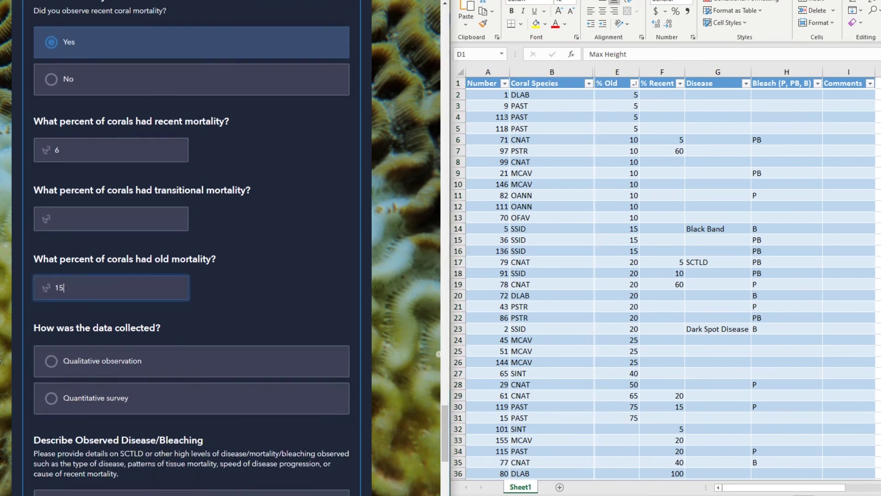
scroll(1, 361, down, 1)
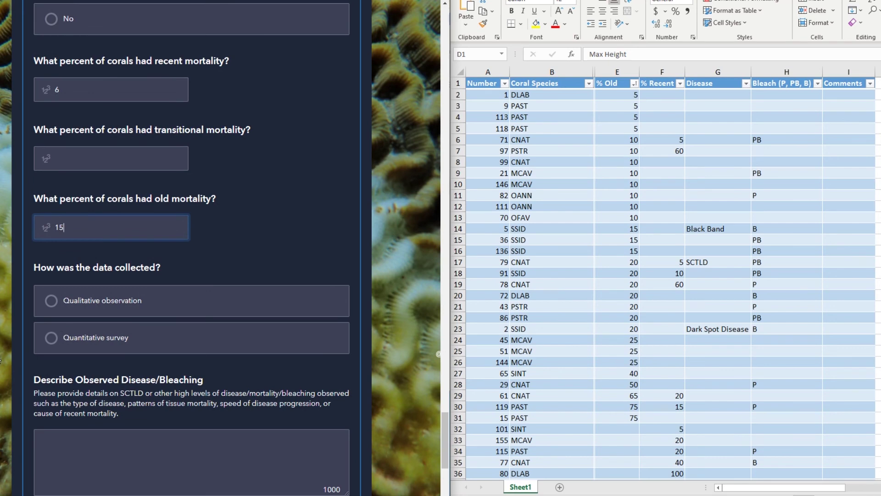
Step: Choose Quantitative survey, enter 'Black Band Disease' as the disease description, and submit
click(44, 340)
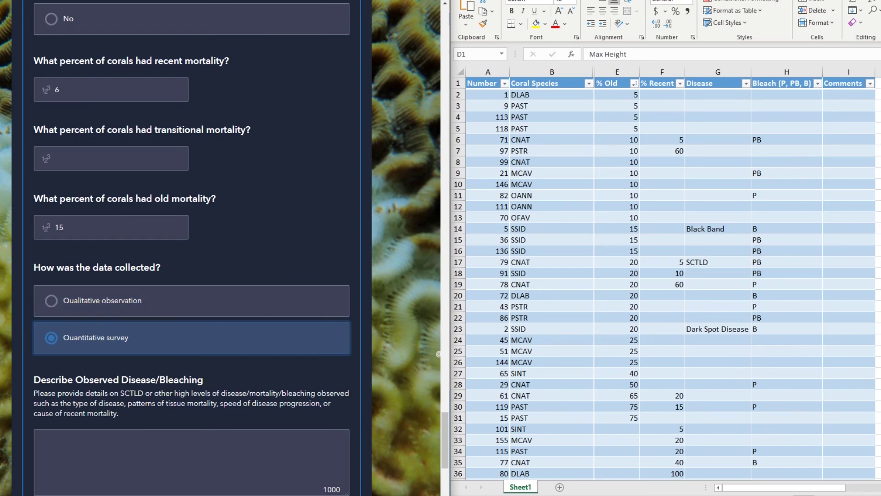
scroll(192, 248, down, 3)
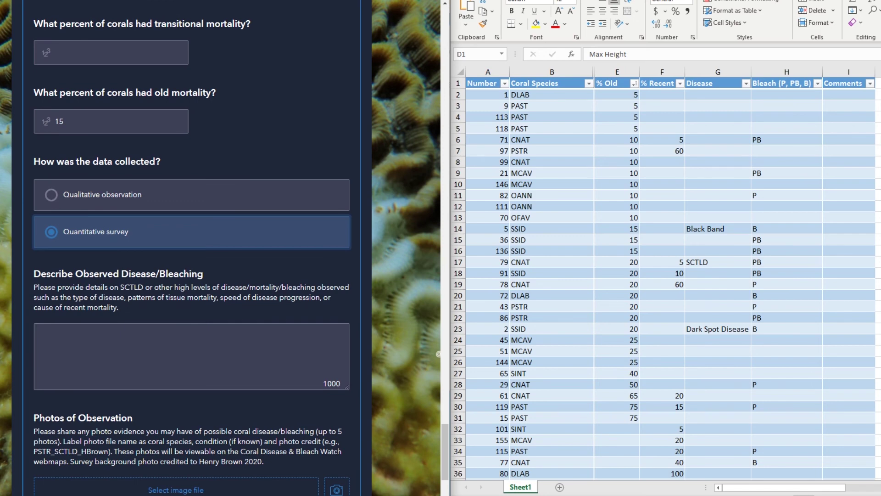
click(58, 340)
text(B)
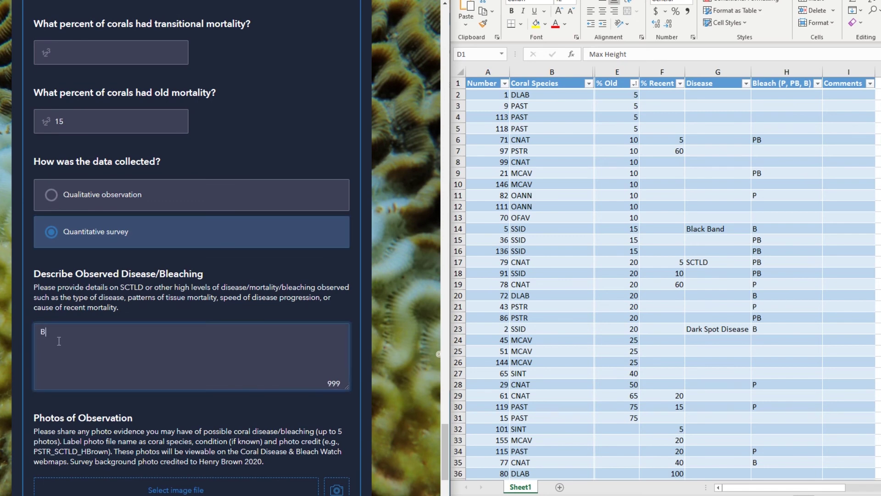
text(lack Band Disease)
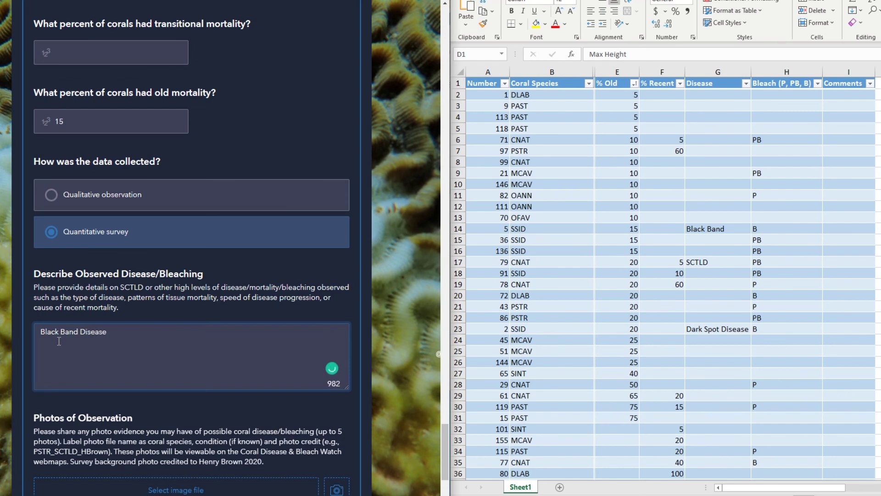
scroll(192, 248, down, 3)
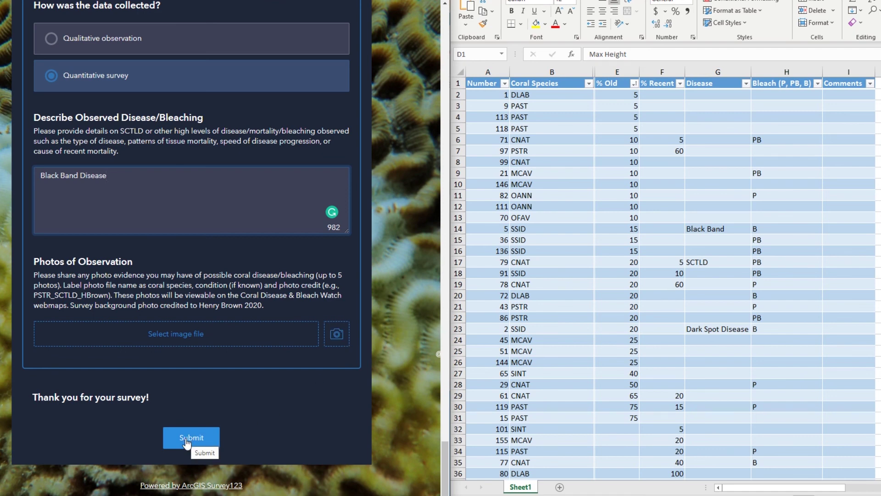
click(186, 439)
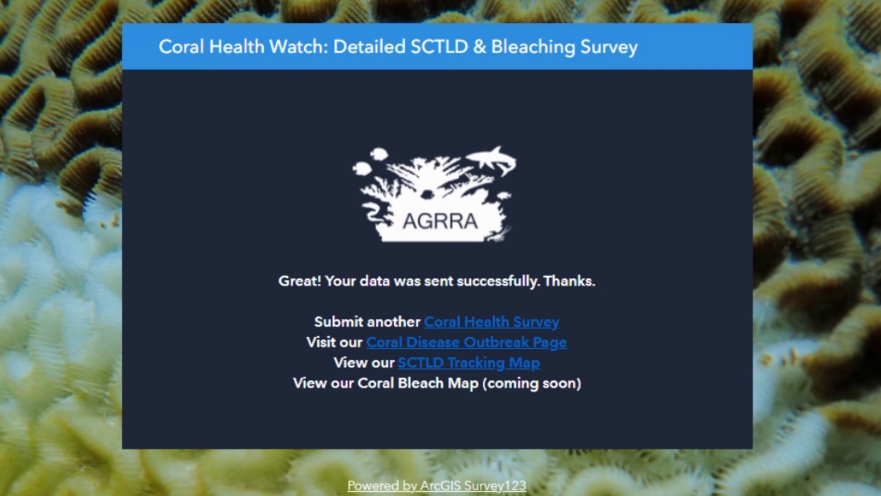